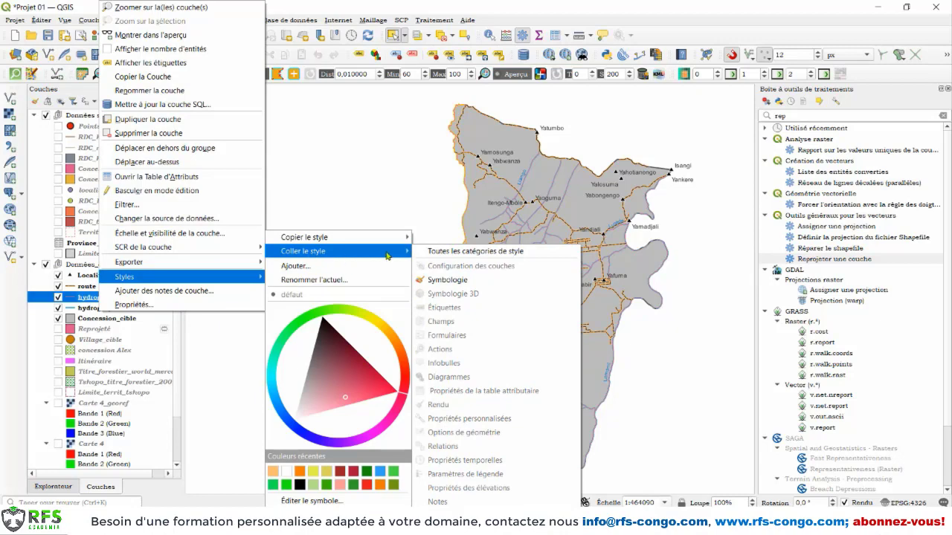
# Paste the copied symbology onto hydrographie_utm, then transfer the hydrographie layer's label style (Étiquettes) to it as well
pyautogui.click(451, 281)
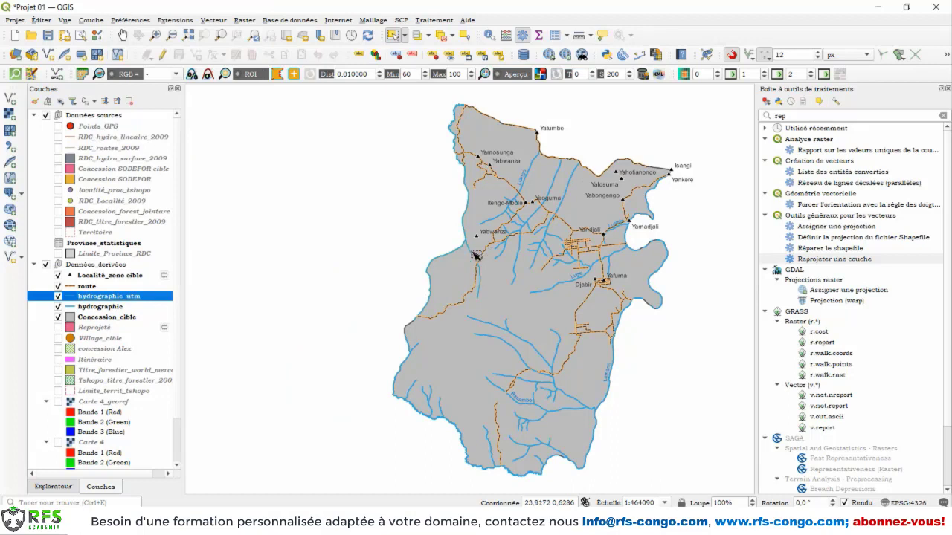
pyautogui.rightClick(103, 308)
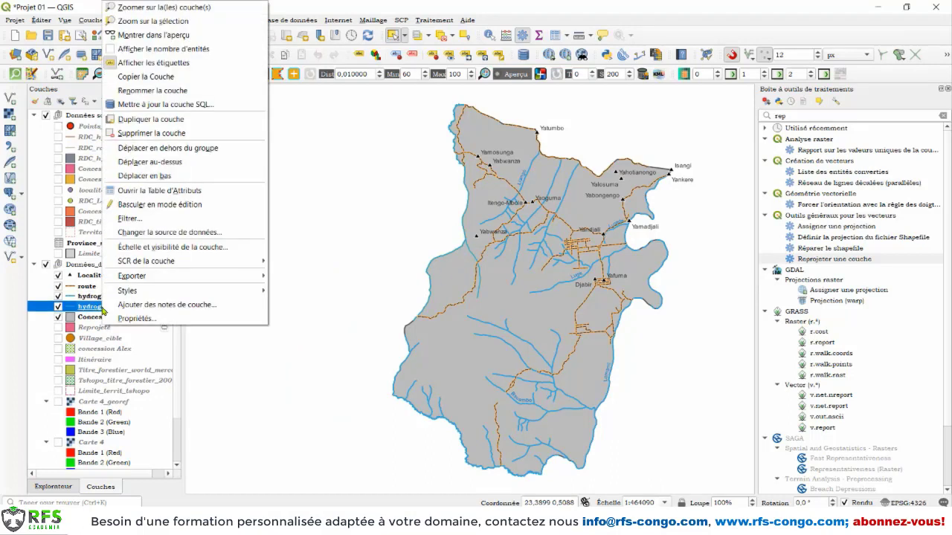
pyautogui.moveTo(137, 294)
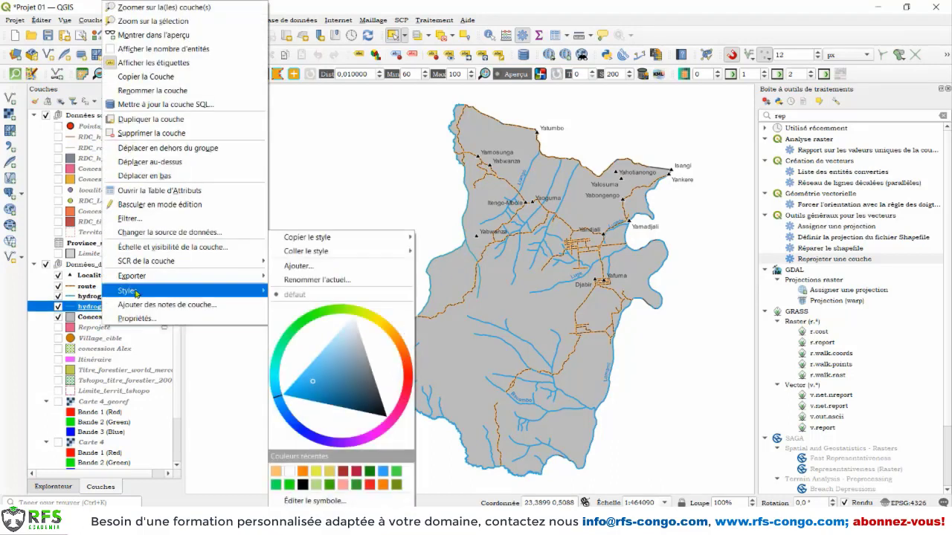
pyautogui.moveTo(355, 239)
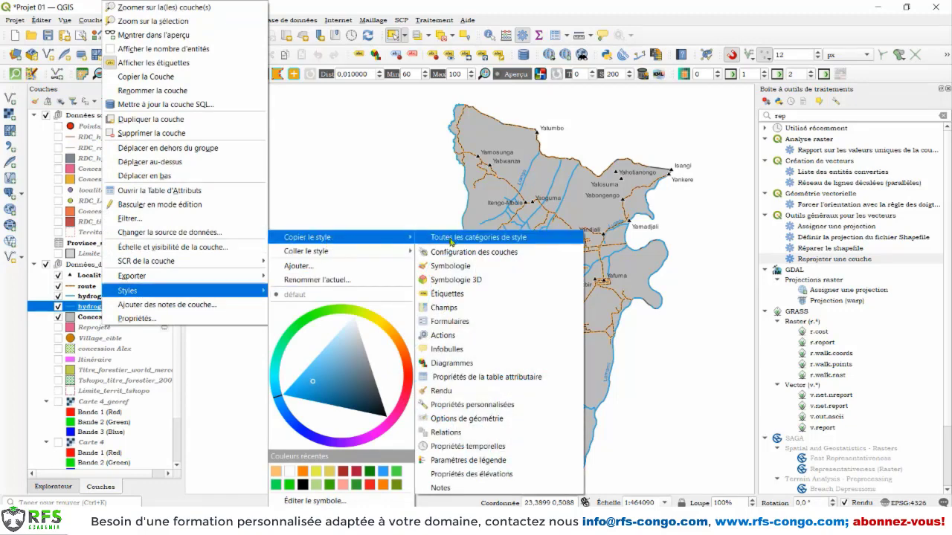
pyautogui.click(457, 296)
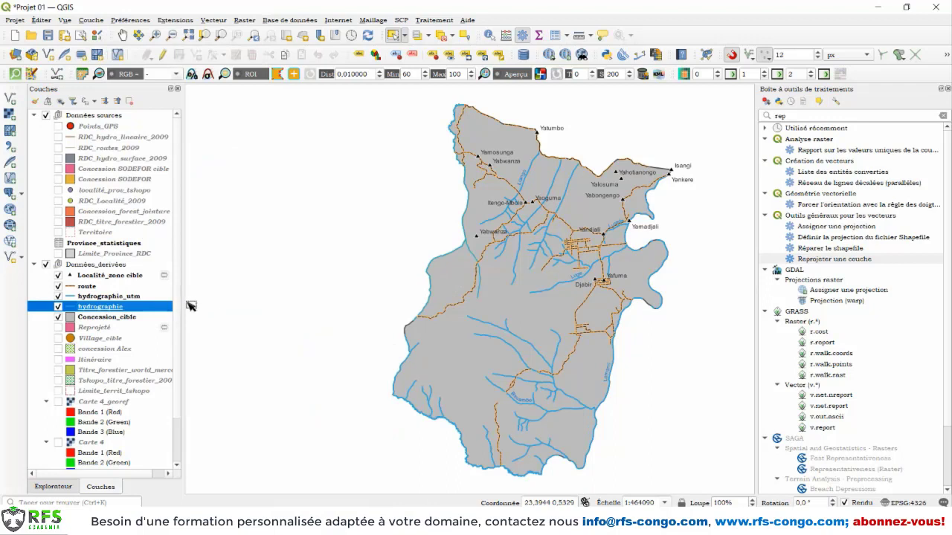
pyautogui.rightClick(99, 297)
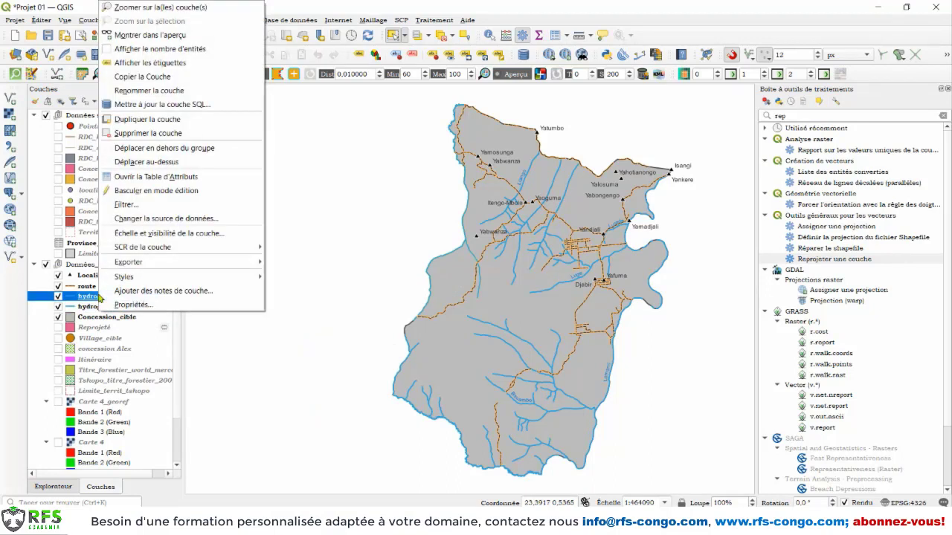
pyautogui.moveTo(148, 278)
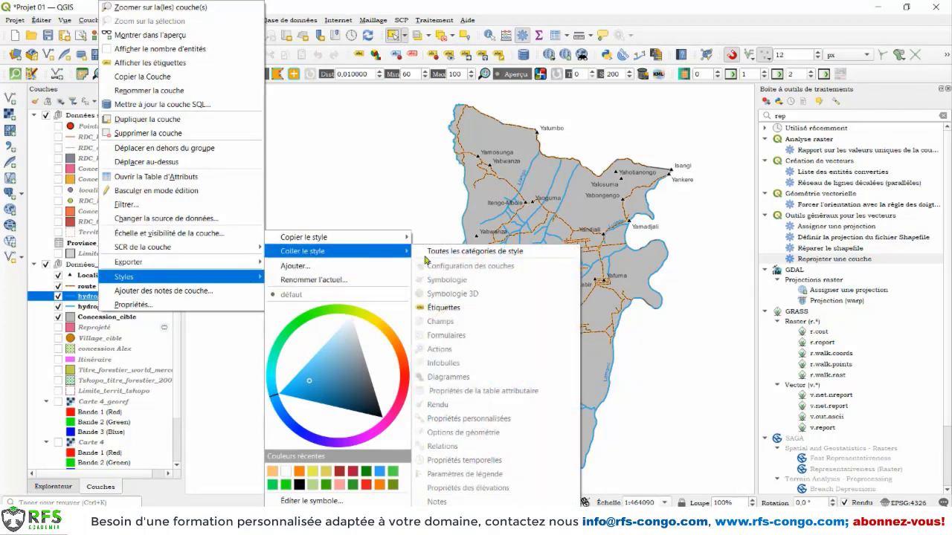
pyautogui.click(444, 310)
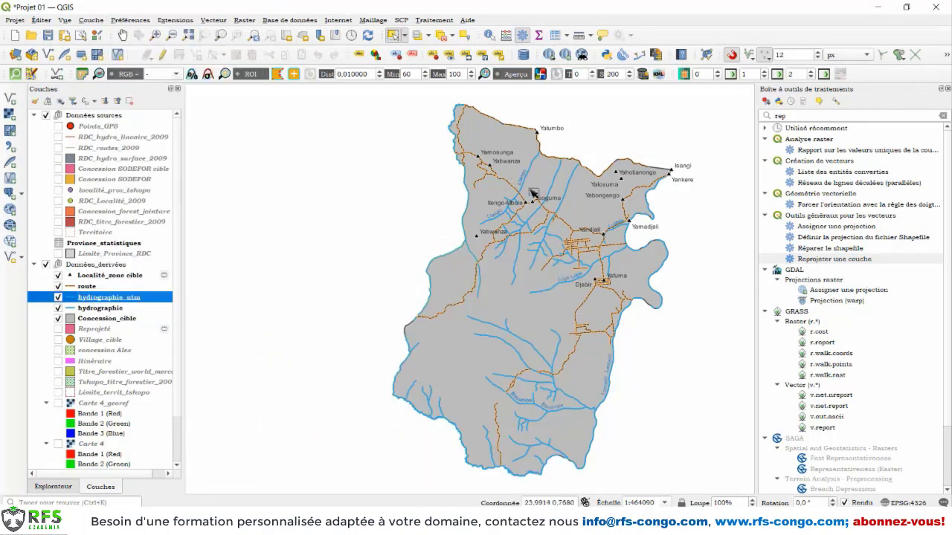
# Hide the hydrographie layer and select five connected hydrographie_utm river segments along the concession's northwestern edge
pyautogui.click(59, 312)
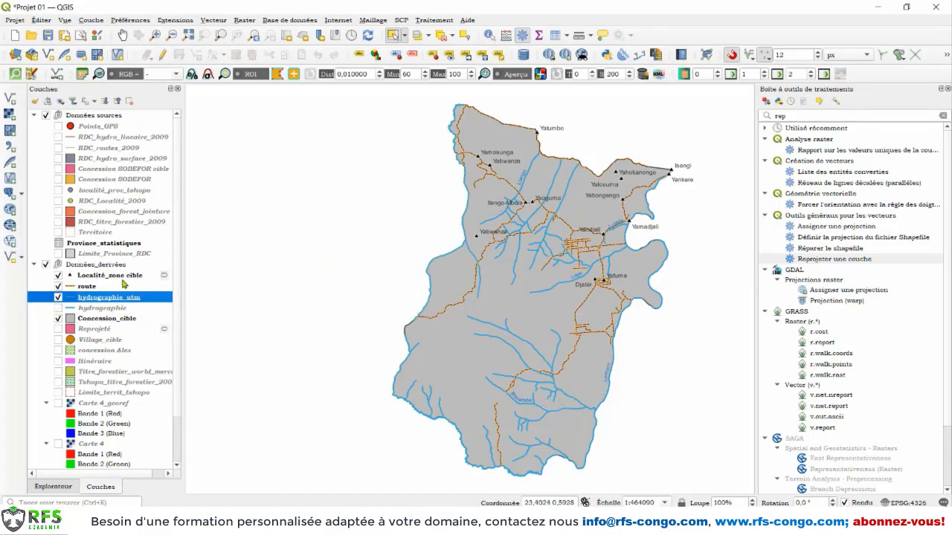
pyautogui.scroll(1, 470, 166)
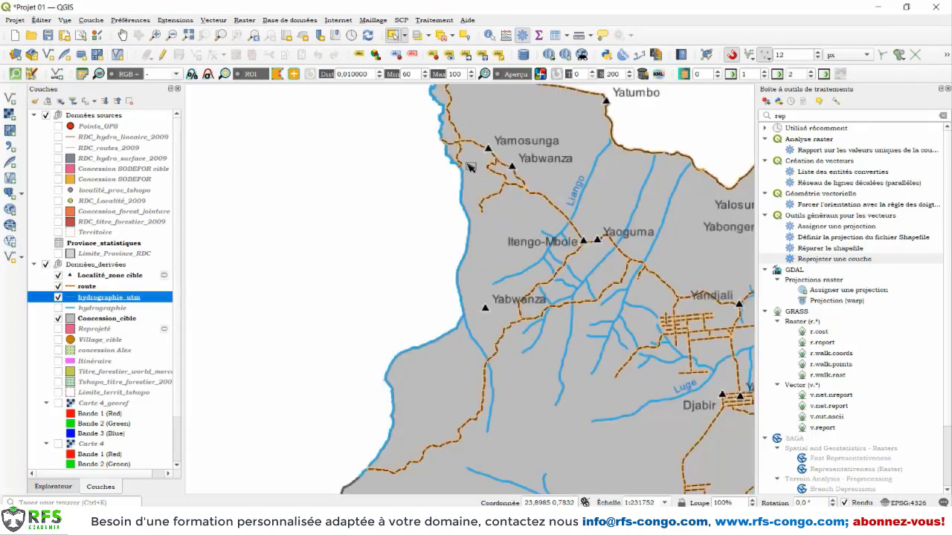
pyautogui.click(407, 35)
pyautogui.click(409, 52)
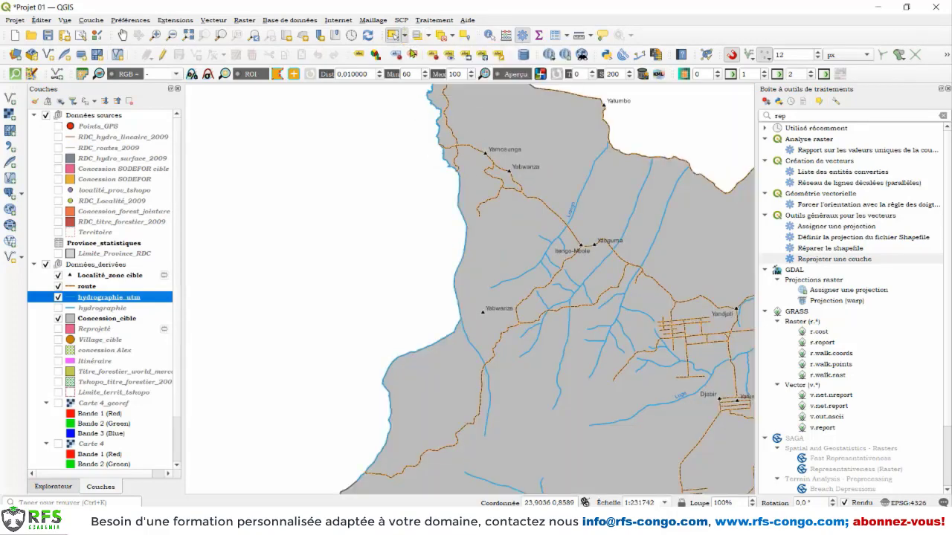
pyautogui.click(458, 180)
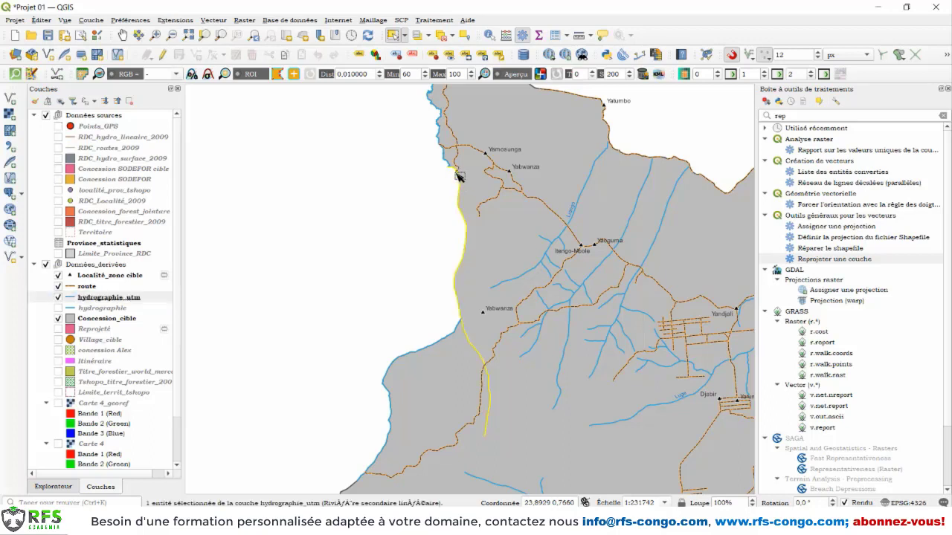
pyautogui.keyDown('shift'); pyautogui.click(437, 137); pyautogui.keyUp('shift')
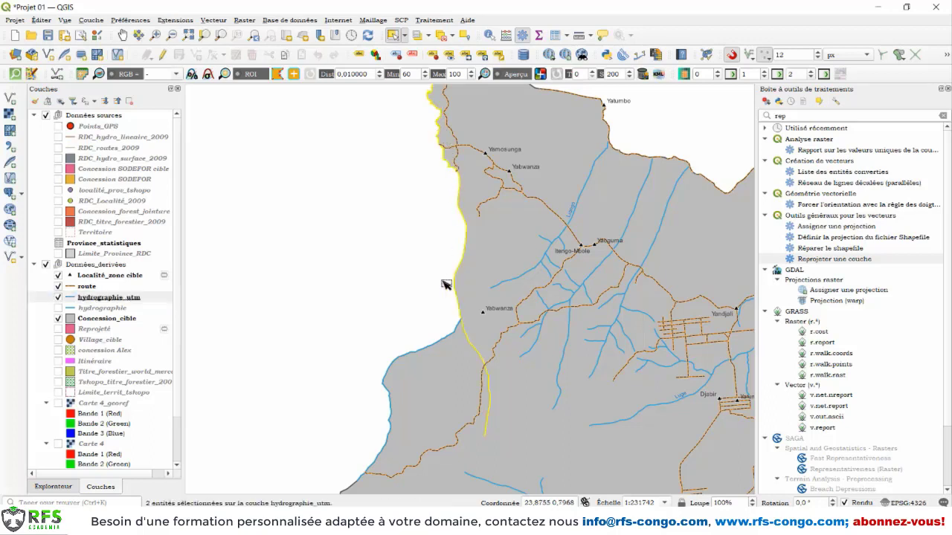
pyautogui.keyDown('shift'); pyautogui.click(436, 341); pyautogui.keyUp('shift')
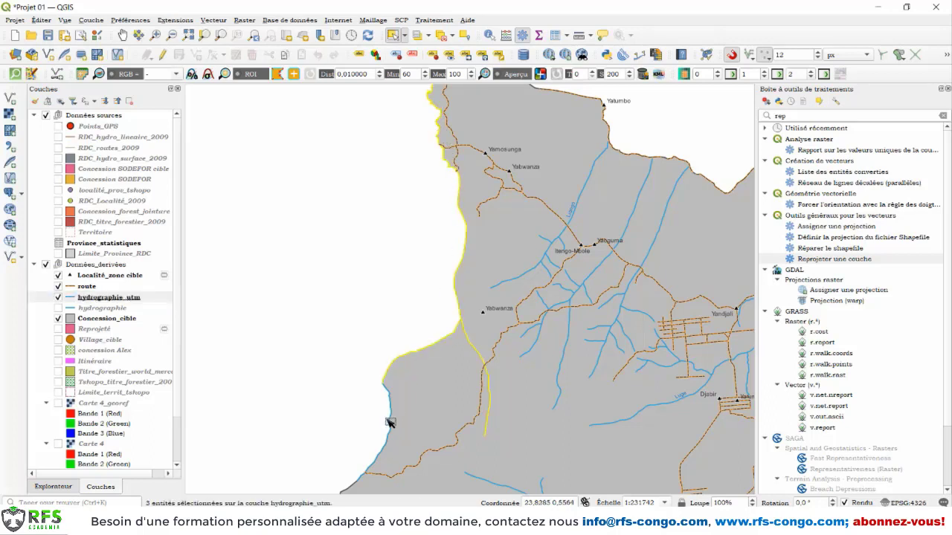
pyautogui.keyDown('shift'); pyautogui.click(390, 415); pyautogui.keyUp('shift')
pyautogui.keyDown('shift'); pyautogui.click(377, 458); pyautogui.keyUp('shift')
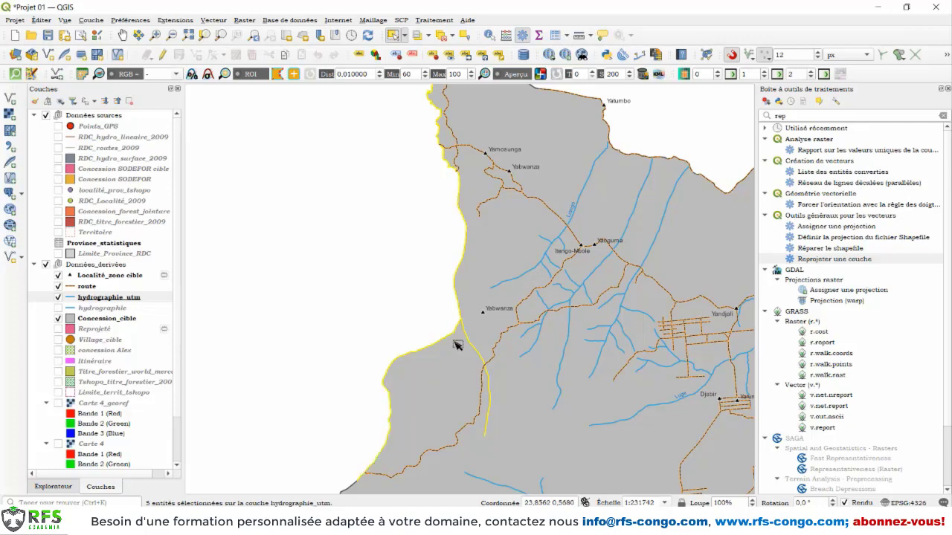
# Set up a Tampon buffer on hydrographie_utm for selected features only, with a distance of 50 metres
pyautogui.scroll(-3, 457, 345)
pyautogui.scroll(3, 455, 338)
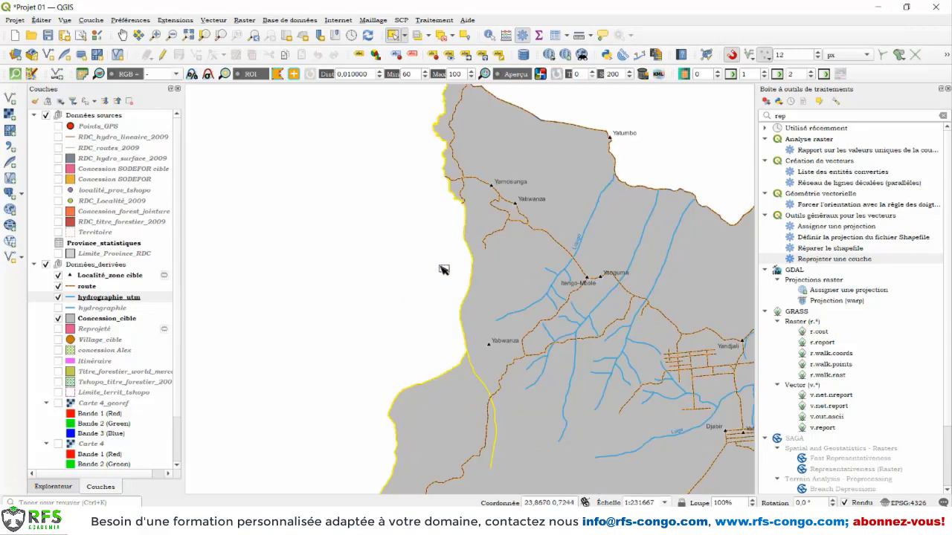
pyautogui.click(209, 21)
pyautogui.moveTo(245, 97)
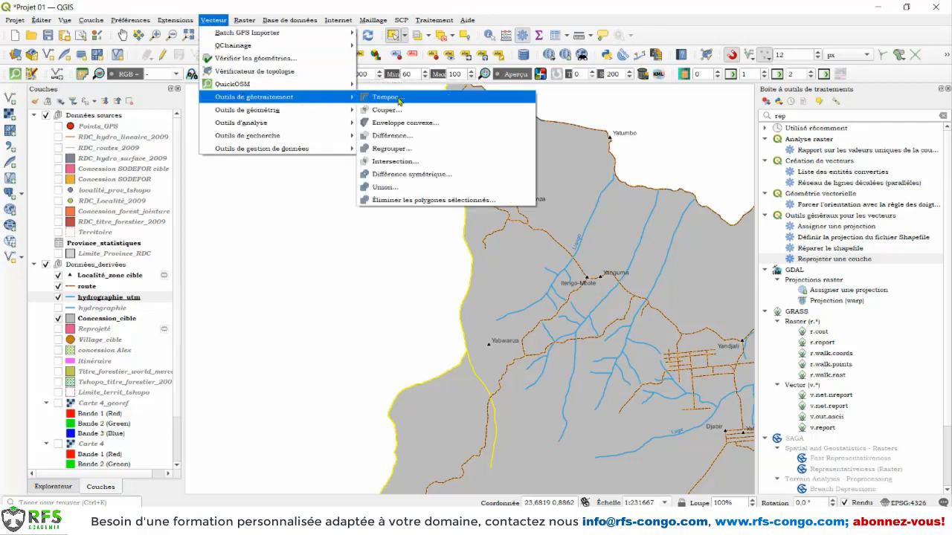
pyautogui.click(399, 101)
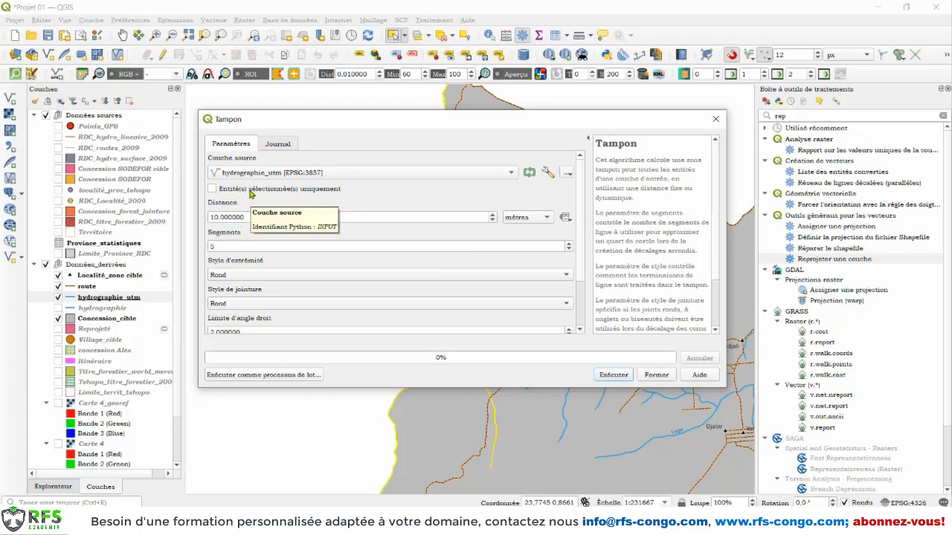
pyautogui.click(251, 192)
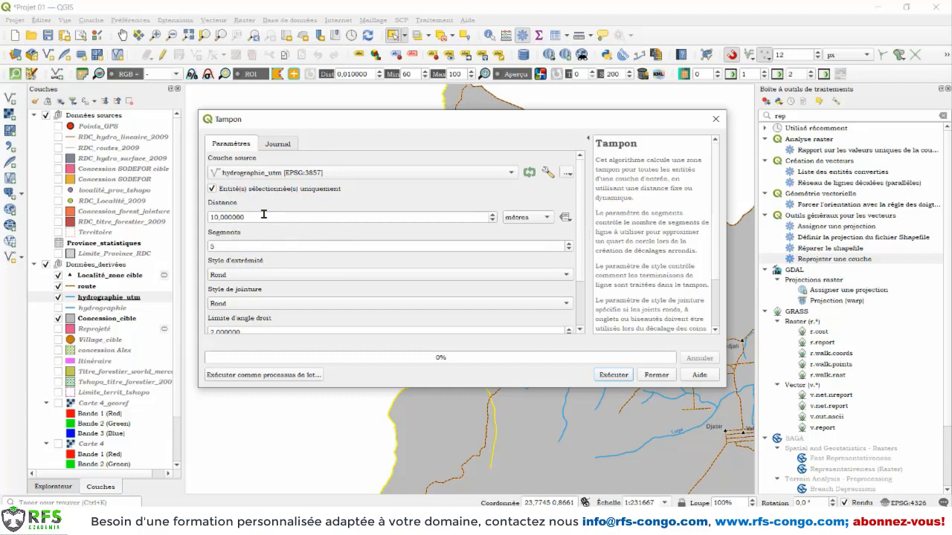
pyautogui.click(542, 217)
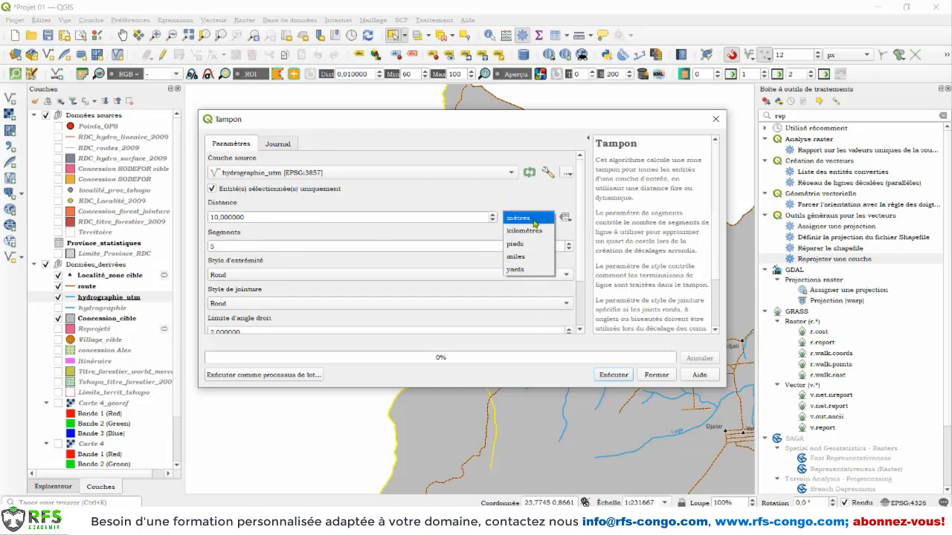
pyautogui.click(534, 221)
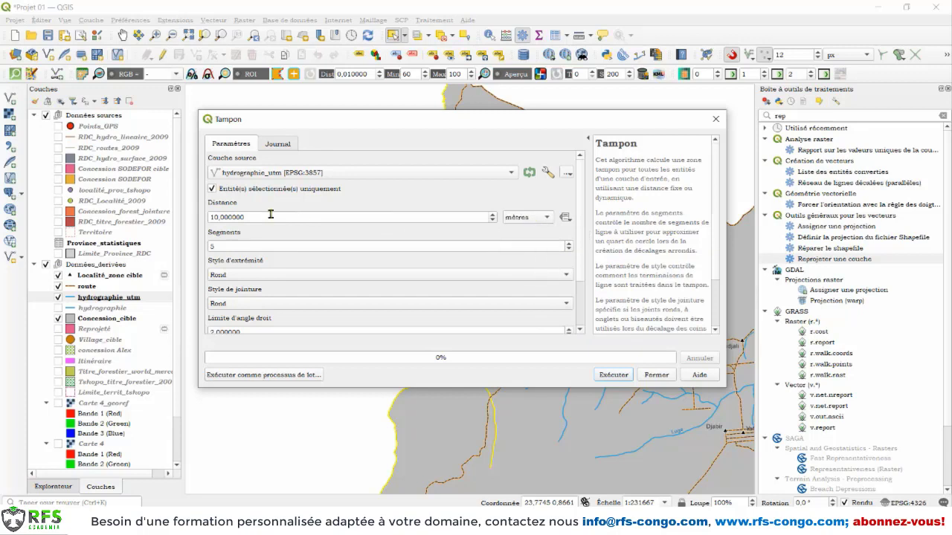
pyautogui.doubleClick(214, 217)
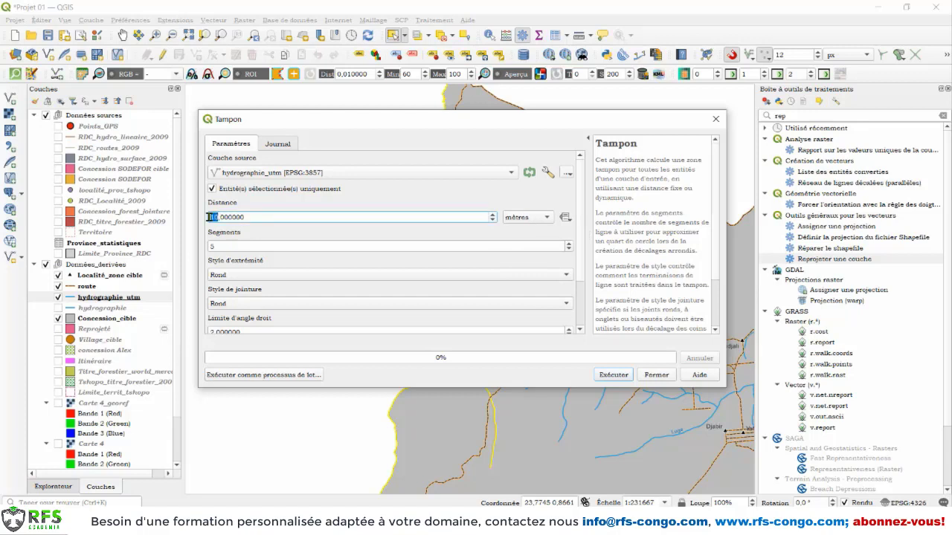
pyautogui.write('50')
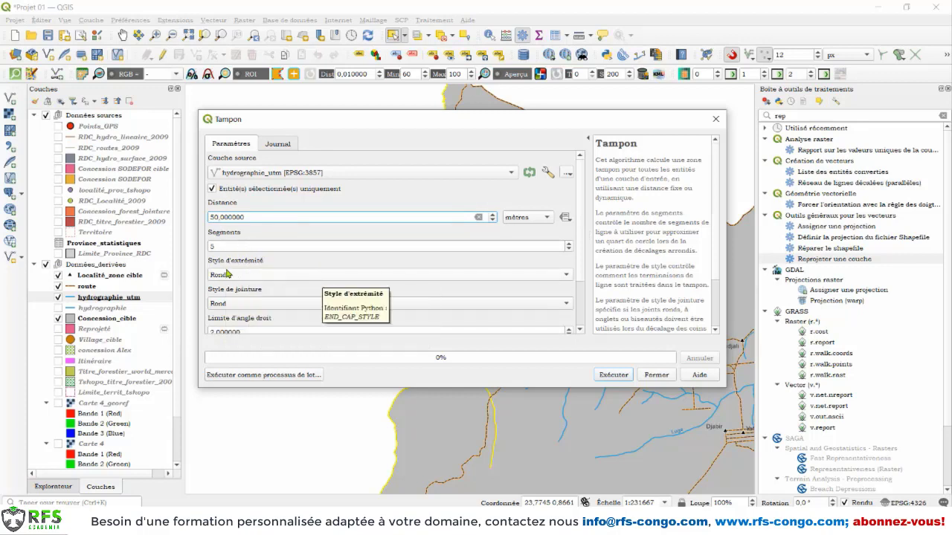
# Use Rond for the buffer's end and join styles, and run it to a temporary layer without dissolving the result
pyautogui.click(530, 275)
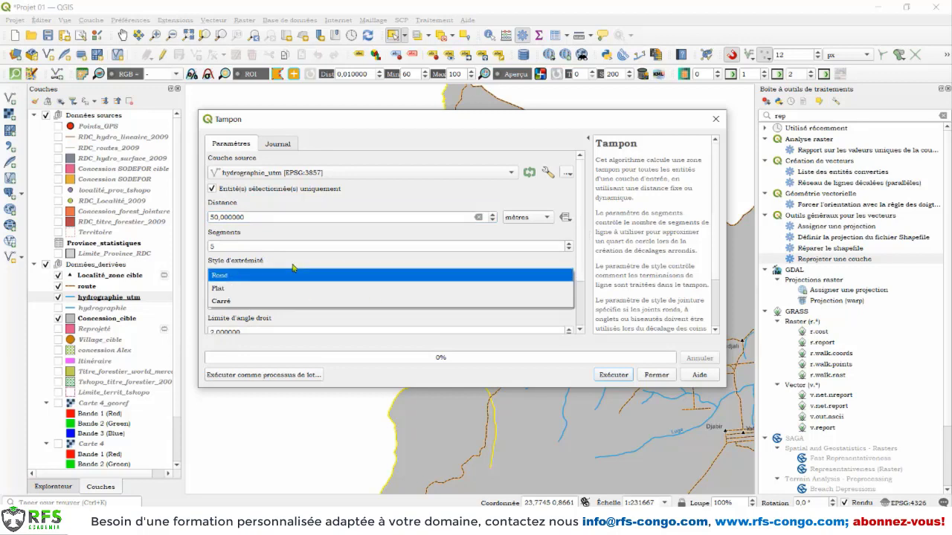
pyautogui.click(246, 277)
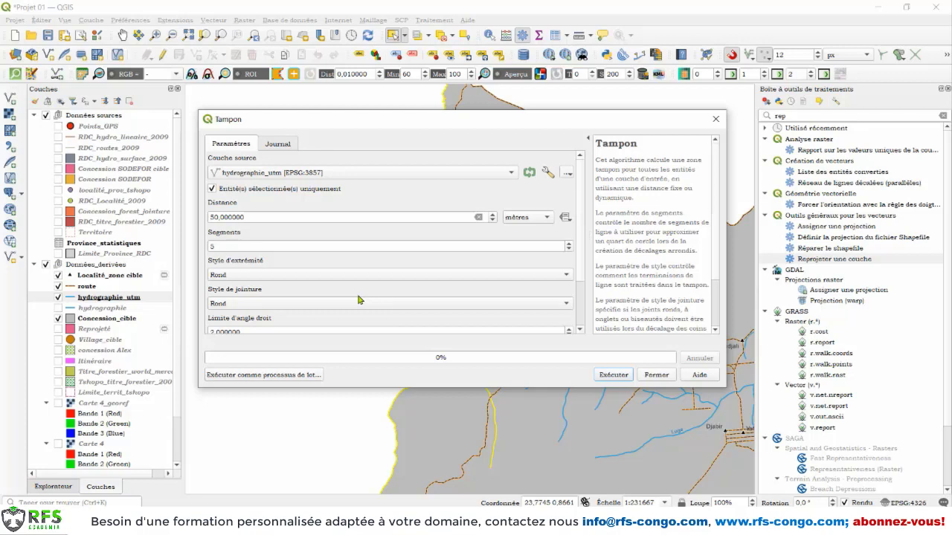
pyautogui.click(409, 306)
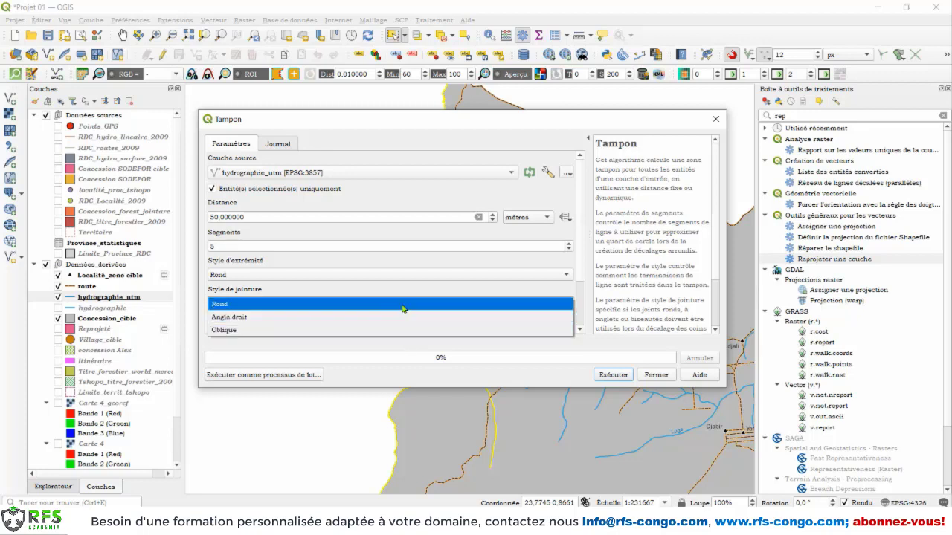
pyautogui.click(403, 305)
pyautogui.scroll(-3, 261, 279)
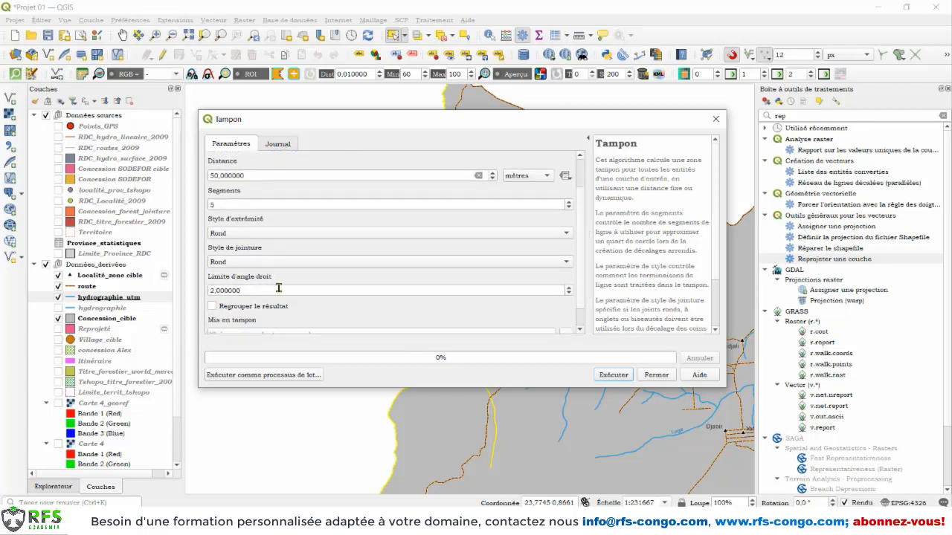
pyautogui.scroll(-1, 566, 302)
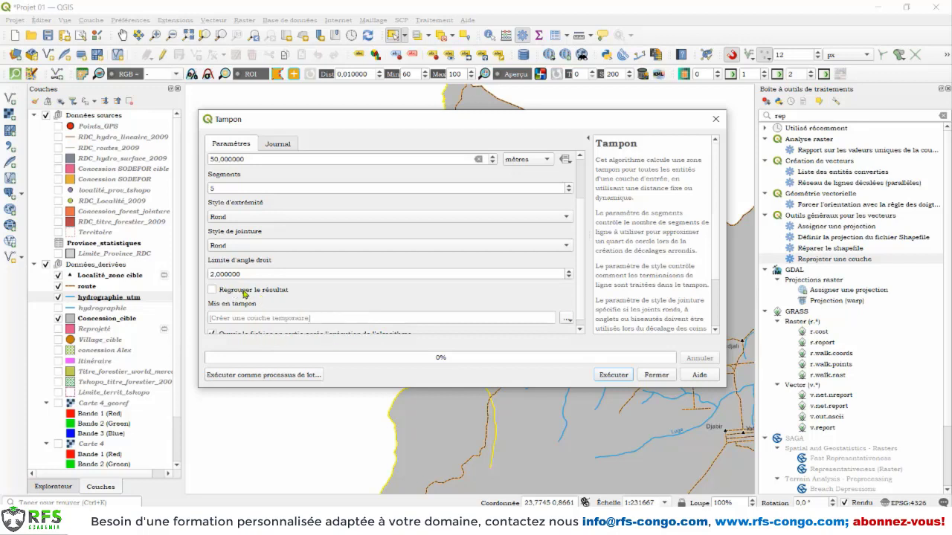
pyautogui.scroll(-1, 243, 296)
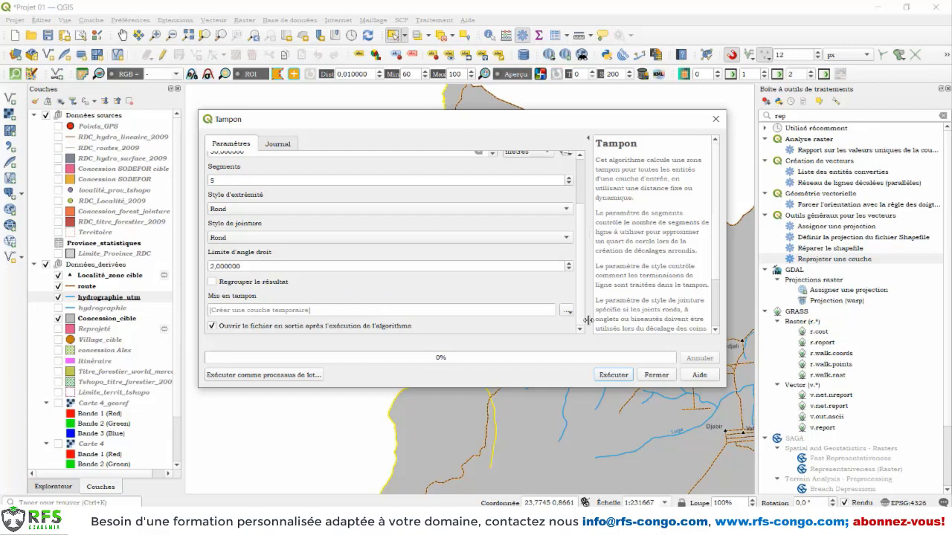
pyautogui.click(616, 376)
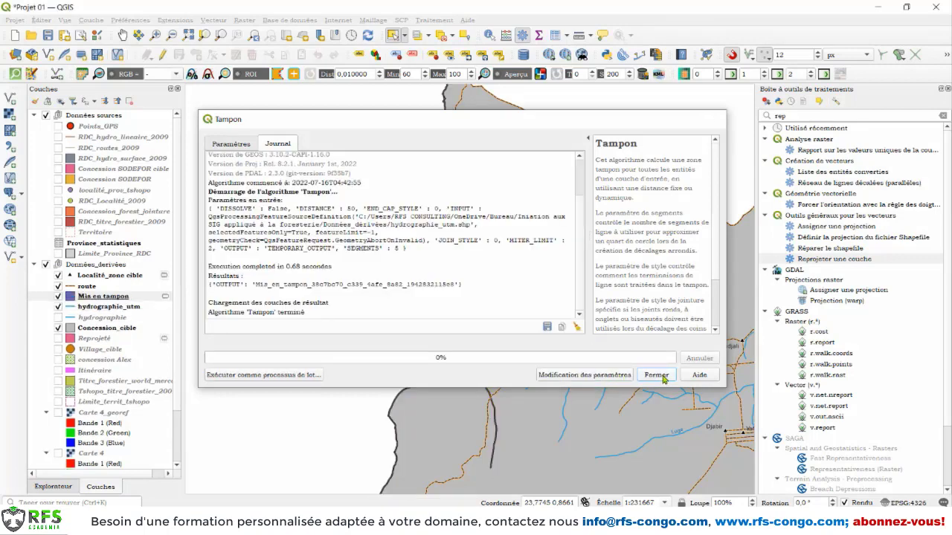
pyautogui.click(661, 376)
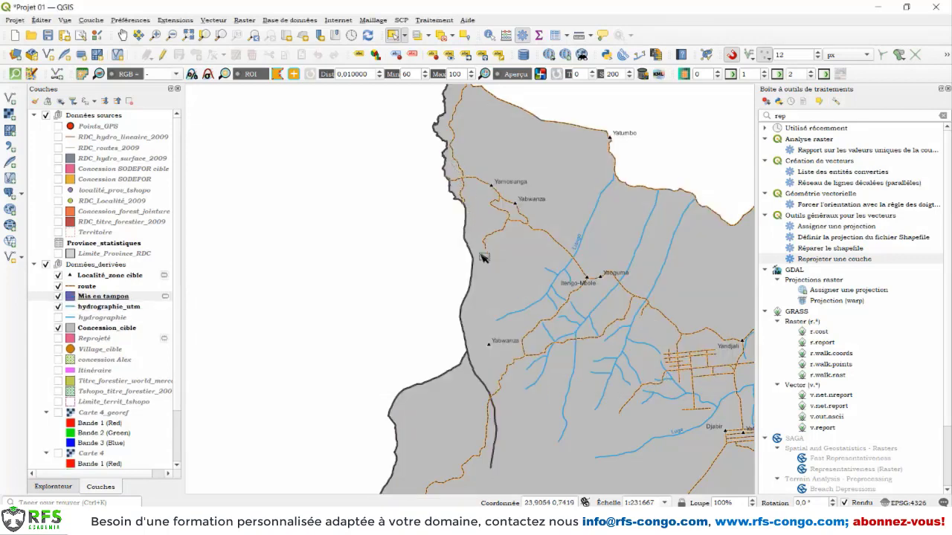
# Place the Mis en tampon layer beneath hydrographie_utm and inspect the buffer around the river line up close
pyautogui.scroll(5, 467, 359)
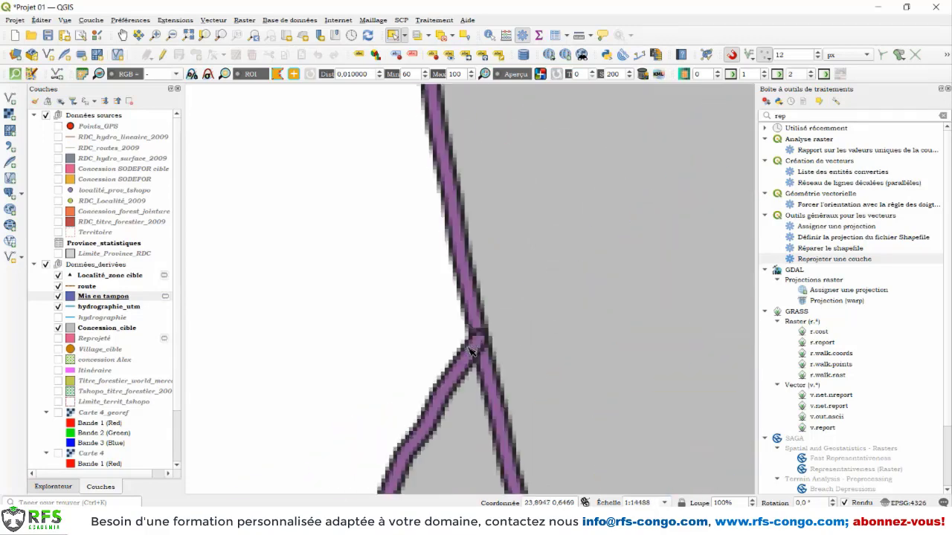
pyautogui.scroll(-1, 470, 352)
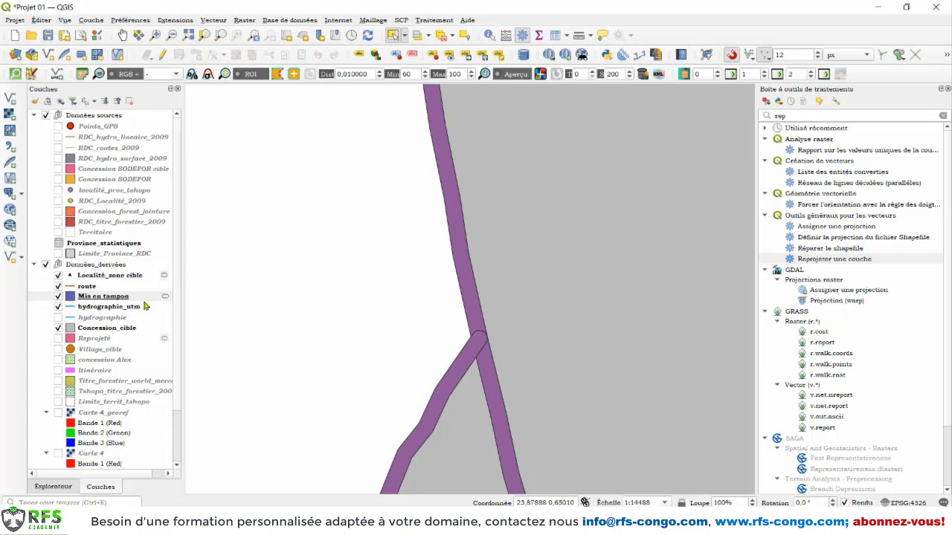
pyautogui.moveTo(102, 298); pyautogui.dragTo(115, 312)
pyautogui.scroll(-1, 467, 244)
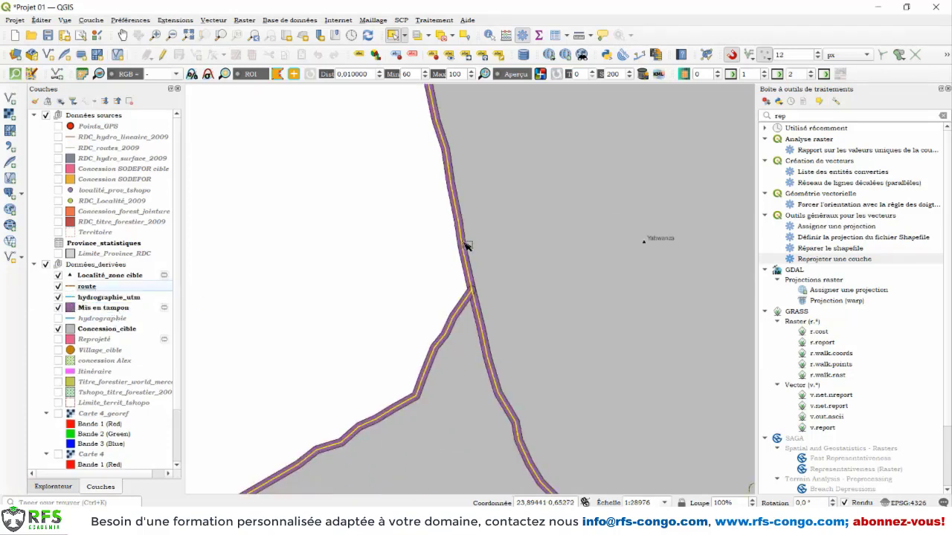
pyautogui.scroll(1, 473, 259)
pyautogui.scroll(2, 473, 259)
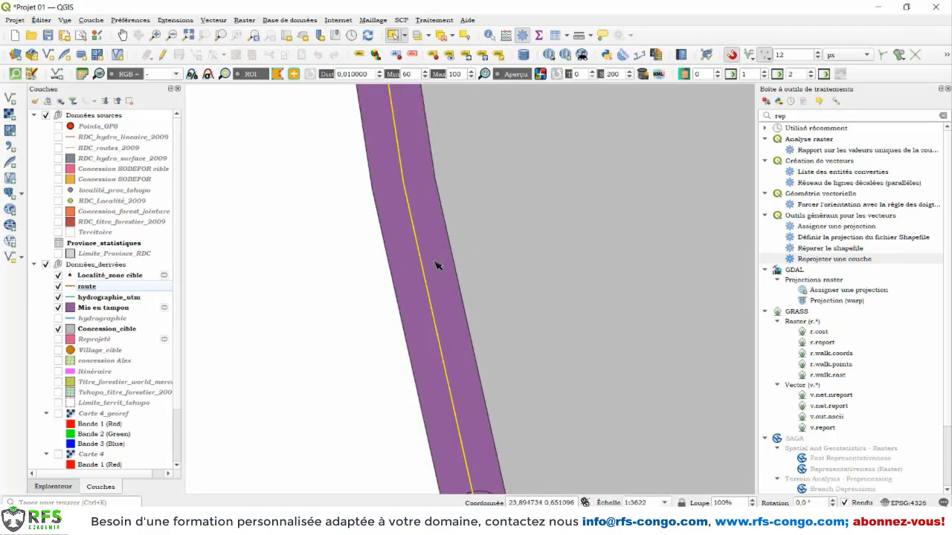
# Examine the Mis en tampon polygons at the river confluence up close and select one of them to check how they overlap
pyautogui.scroll(-2, 440, 260)
pyautogui.scroll(2, 457, 345)
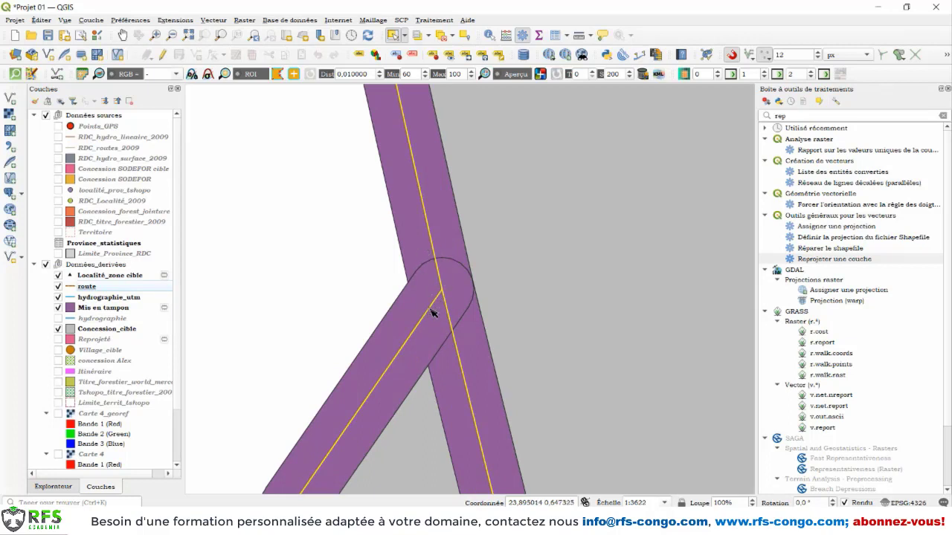
pyautogui.scroll(-5, 455, 287)
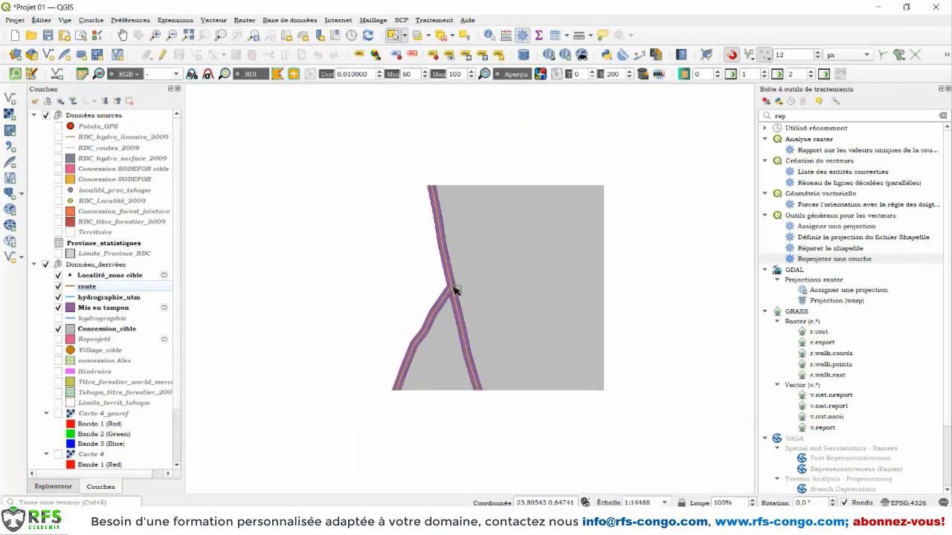
pyautogui.scroll(3, 415, 347)
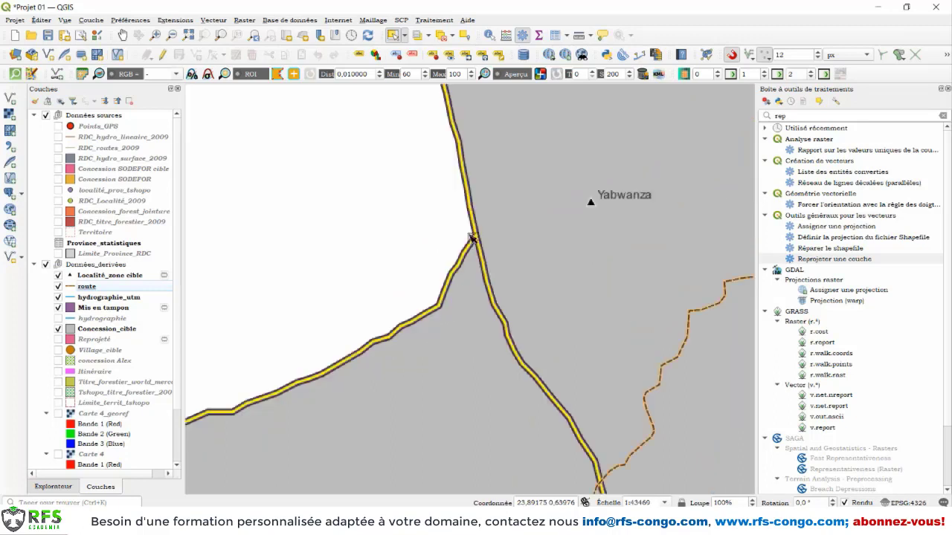
pyautogui.scroll(1, 476, 260)
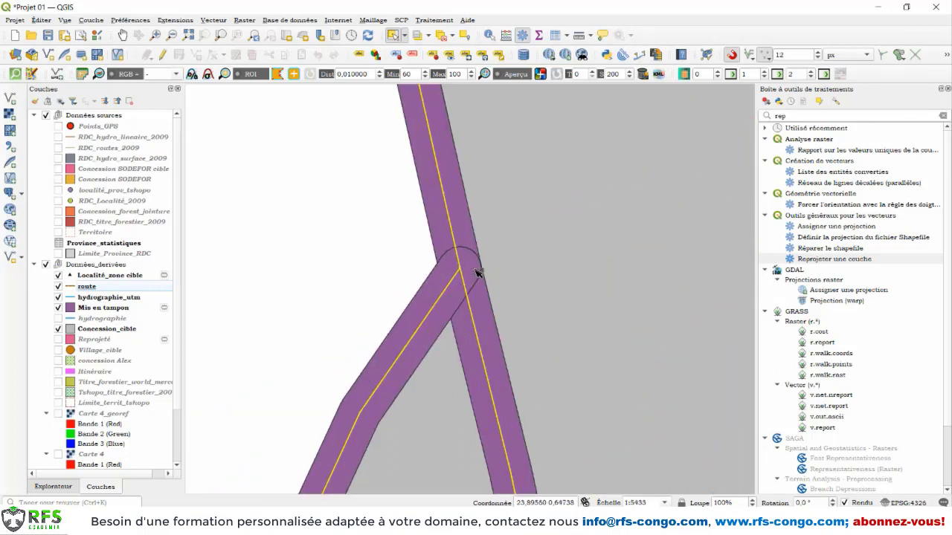
pyautogui.scroll(1, 466, 255)
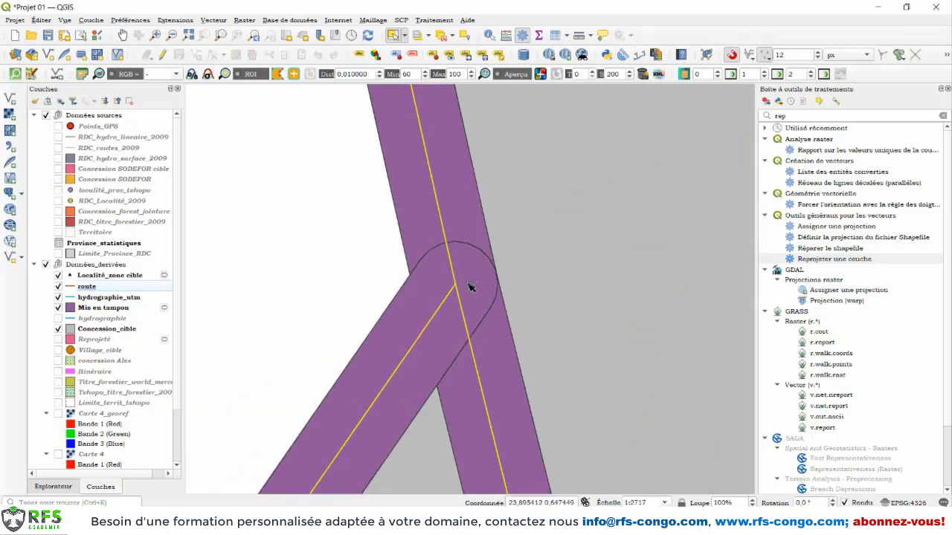
pyautogui.click(137, 307)
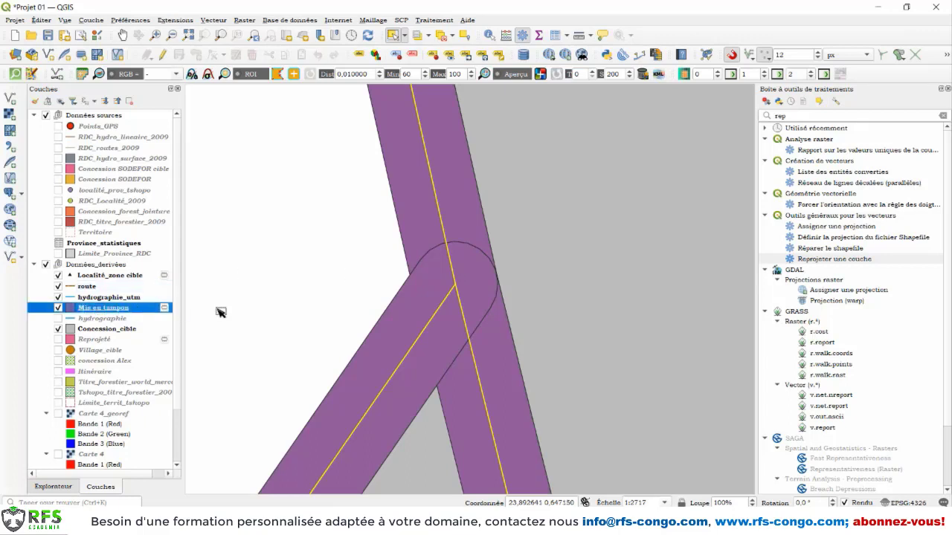
pyautogui.click(467, 284)
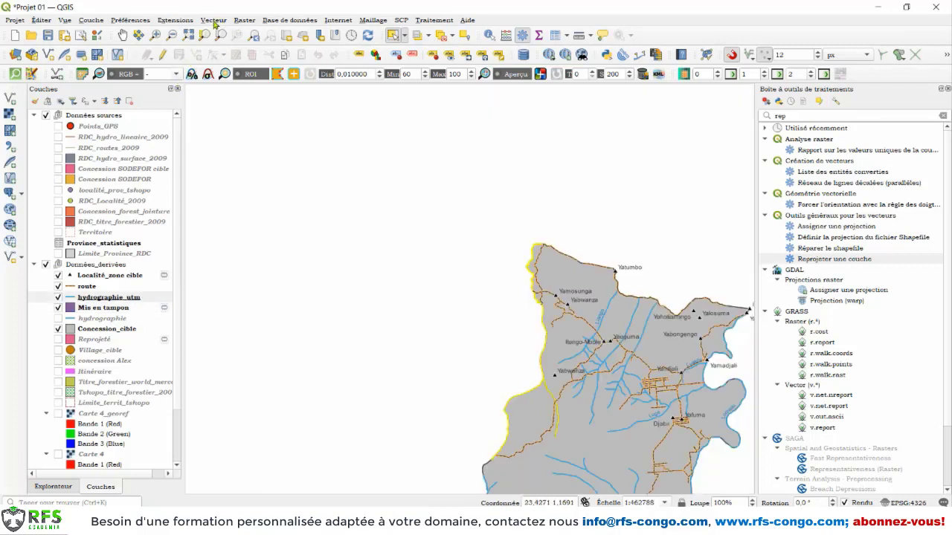
# Set up a second Tampon on hydrographie_utm for selected features only, with a 50-metre distance and Regrouper le résultat enabled
pyautogui.click(213, 20)
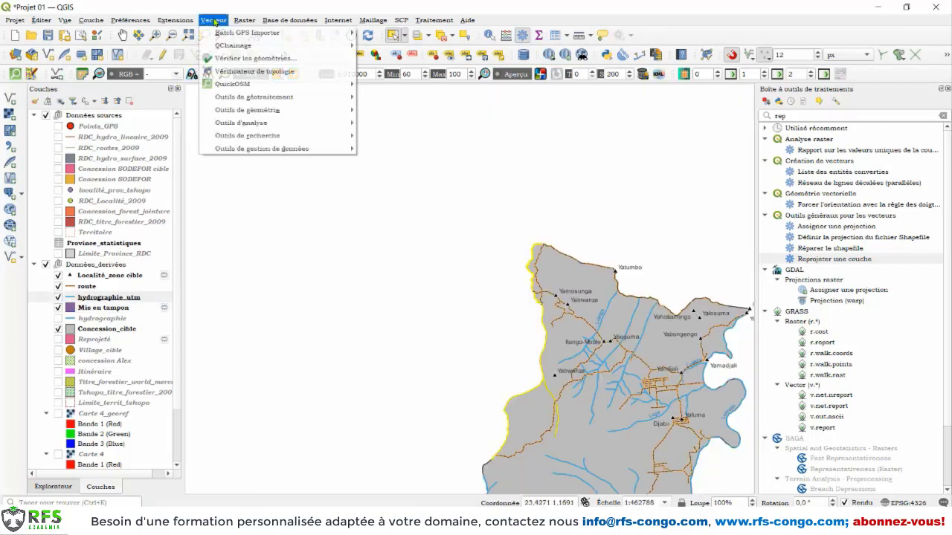
pyautogui.moveTo(253, 113)
pyautogui.moveTo(268, 98)
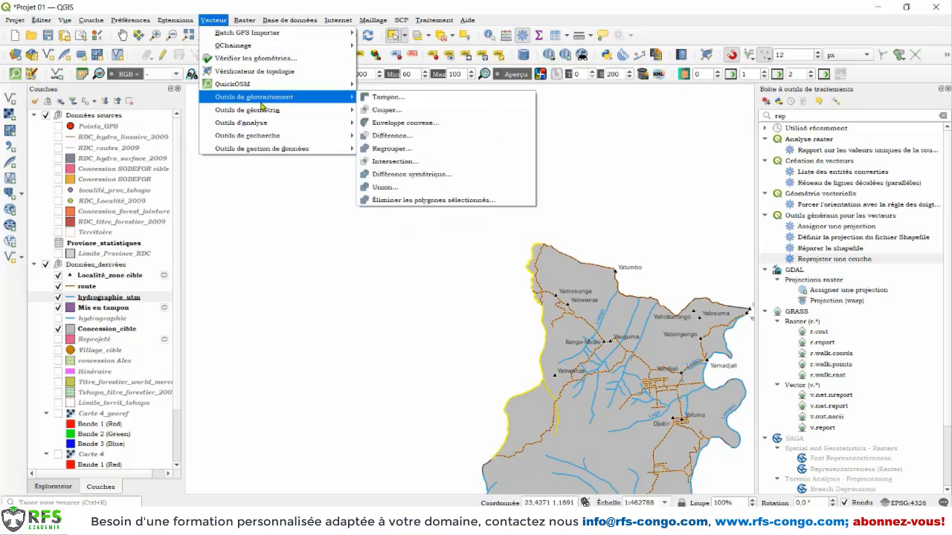
pyautogui.click(415, 101)
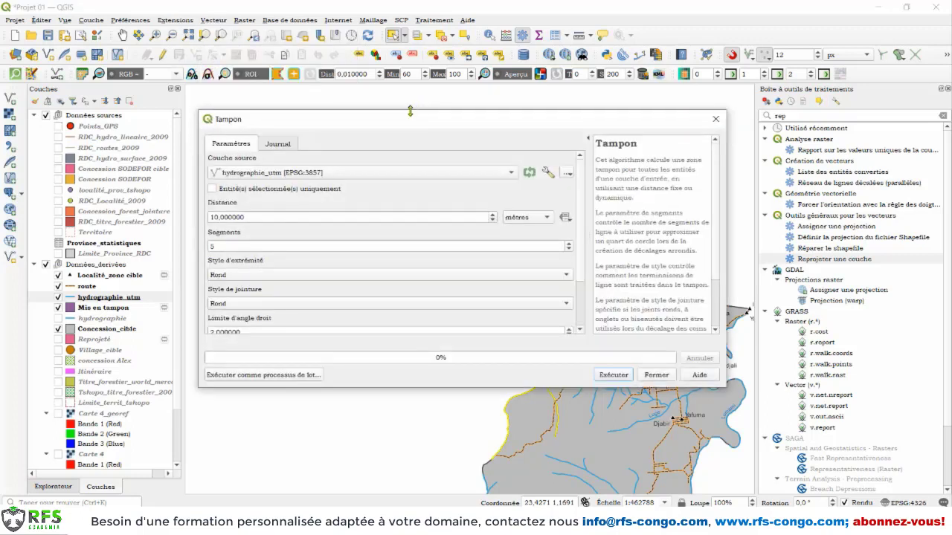
pyautogui.click(230, 193)
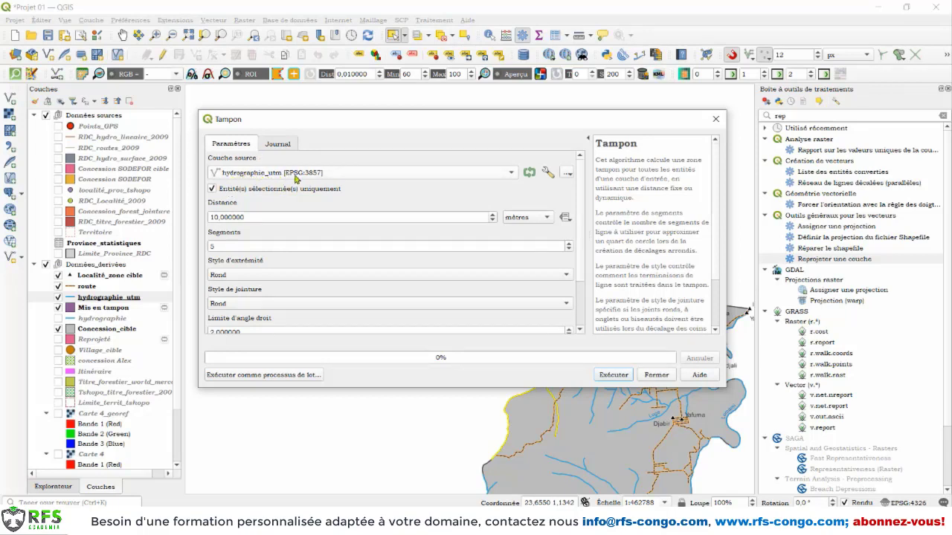
pyautogui.moveTo(216, 217); pyautogui.dragTo(201, 214)
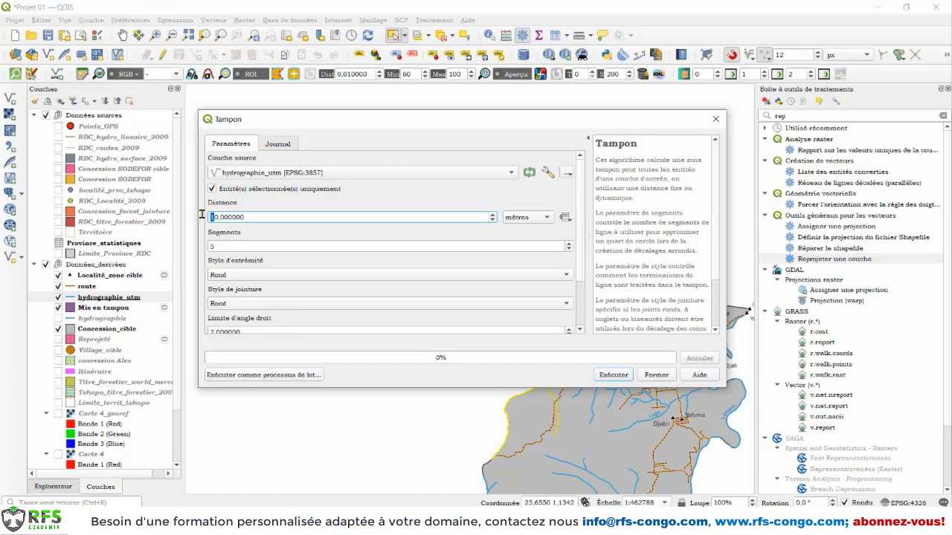
pyautogui.write('5')
pyautogui.moveTo(579, 257); pyautogui.dragTo(583, 303)
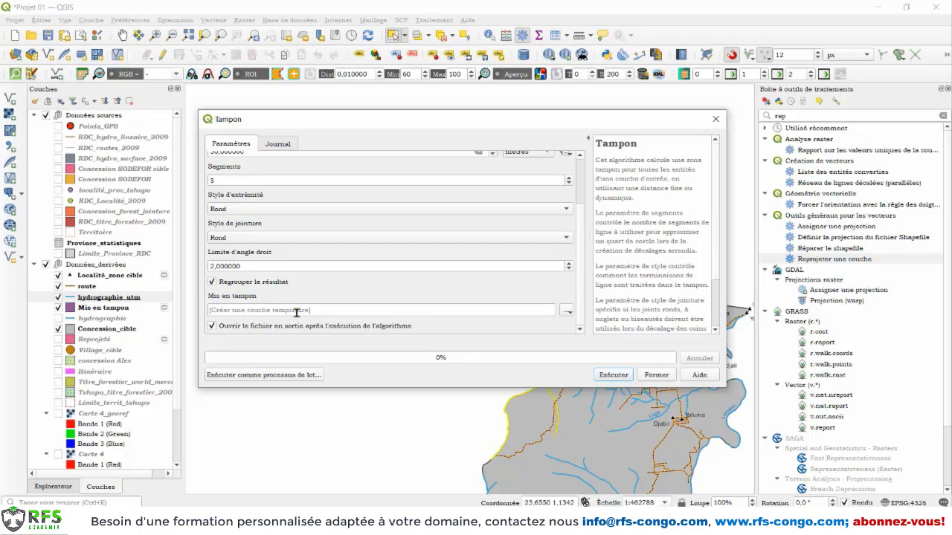
# Send the buffer output to the shapefile zone_tampon_hydro02 in the Données_dérivées folder and run the Tampon algorithm
pyautogui.click(568, 311)
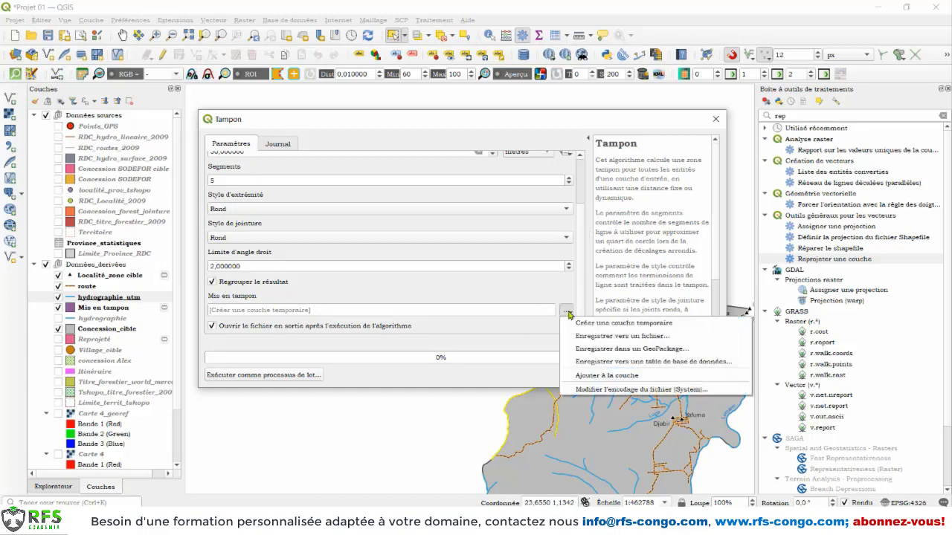
pyautogui.click(588, 336)
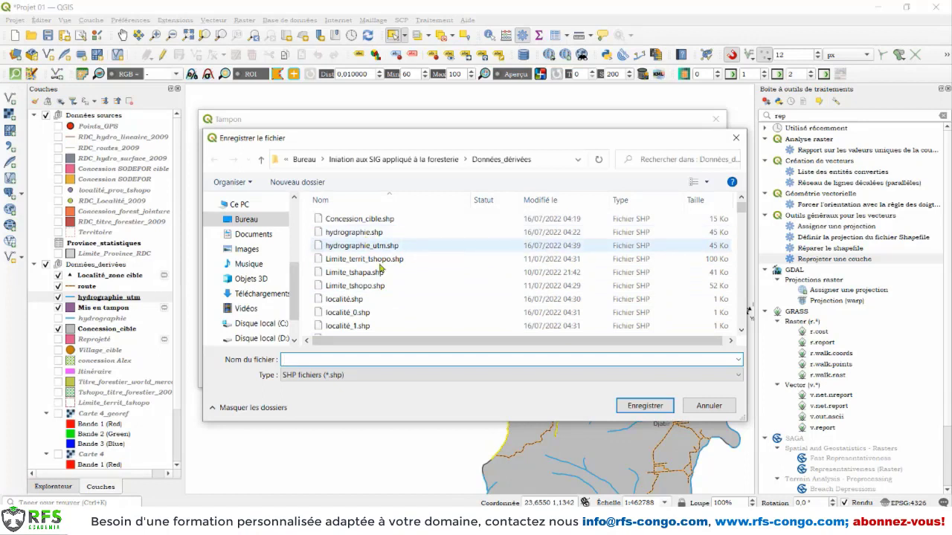
pyautogui.scroll(-4, 352, 312)
pyautogui.scroll(-20, 353, 313)
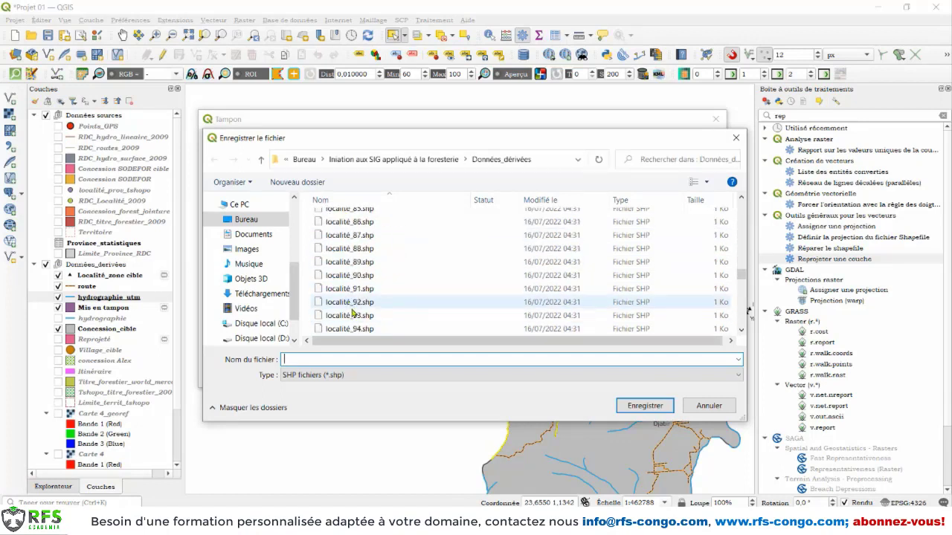
pyautogui.scroll(-20, 352, 313)
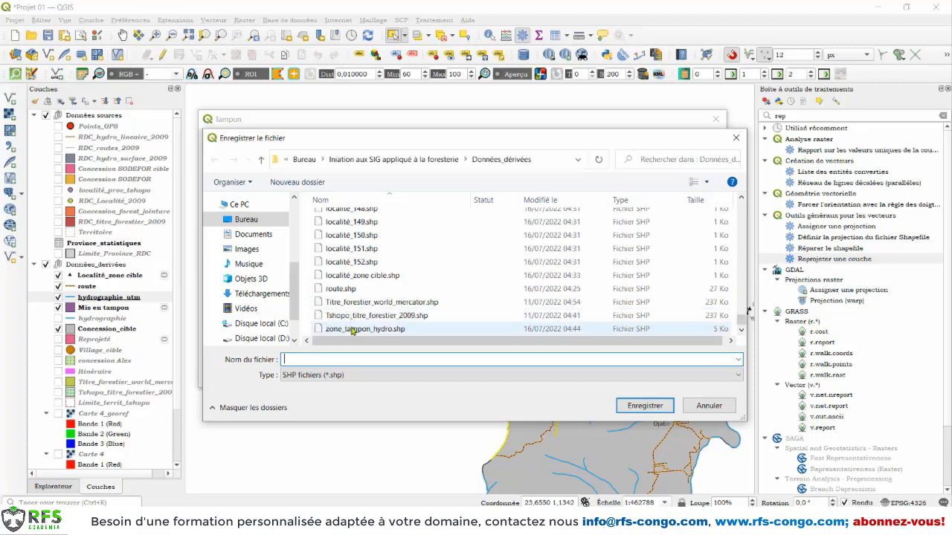
pyautogui.click(352, 329)
pyautogui.doubleClick(387, 359)
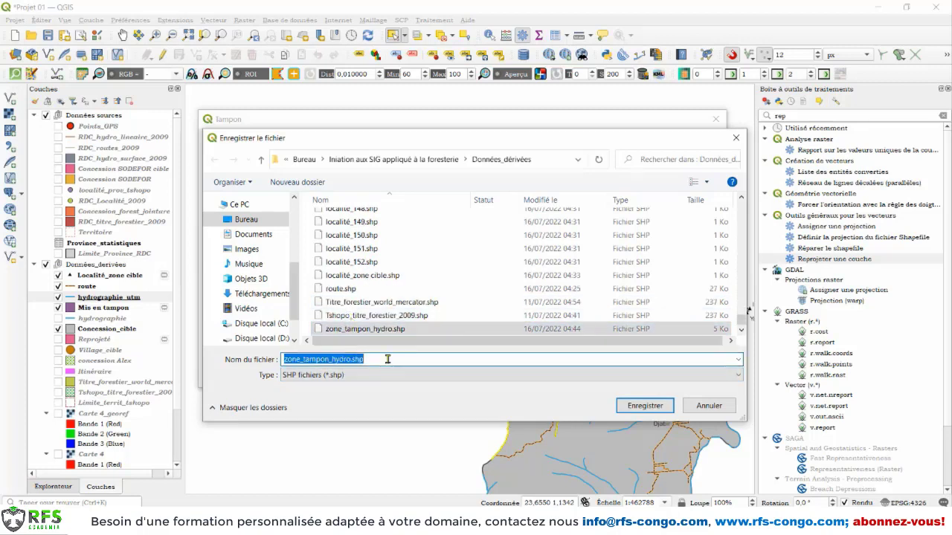
pyautogui.click(387, 359)
pyautogui.press('BackSpace')
pyautogui.press('BackSpace')
pyautogui.press('BackSpace')
pyautogui.press('BackSpace')
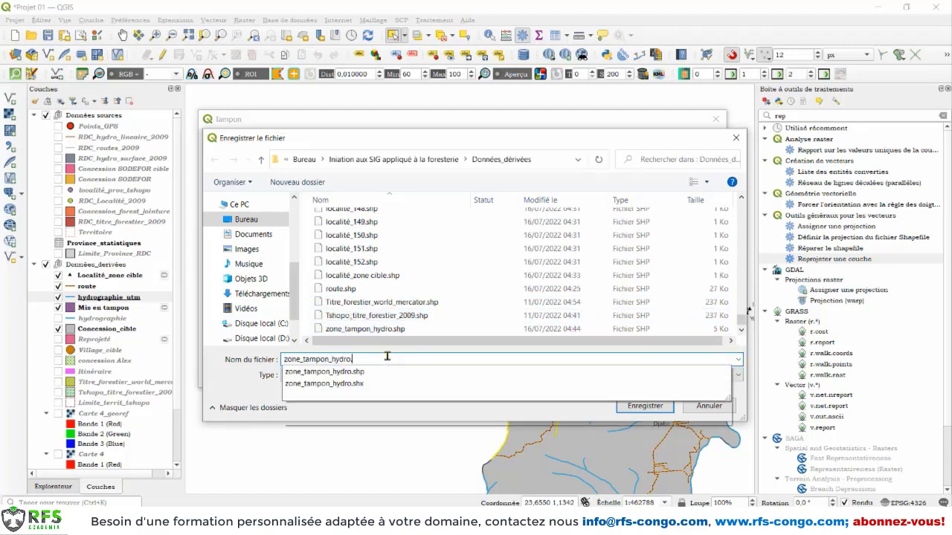
pyautogui.write('02')
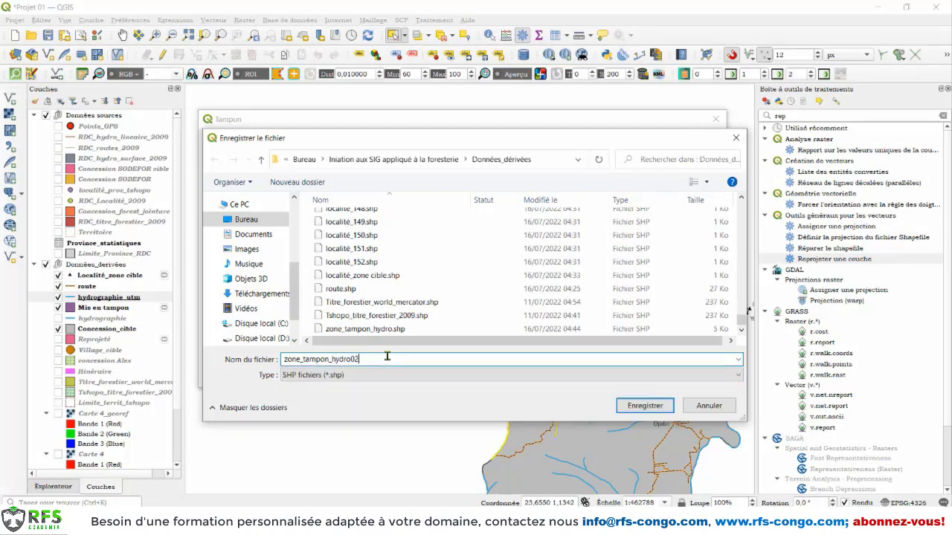
pyautogui.click(645, 406)
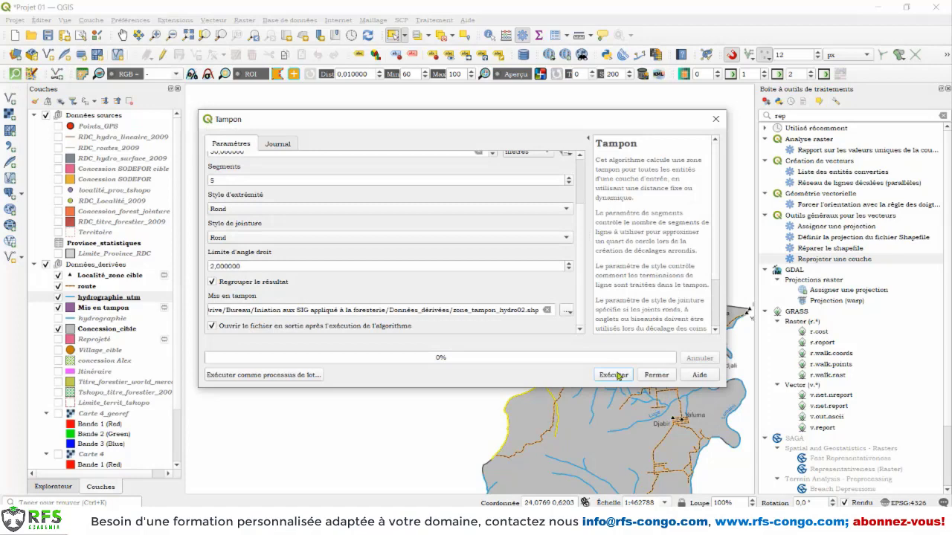
pyautogui.click(614, 375)
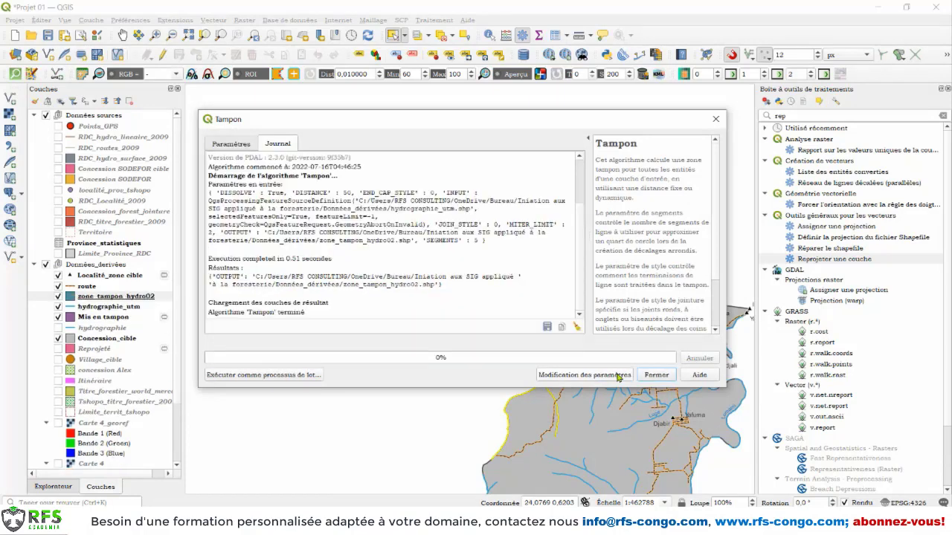
pyautogui.click(644, 375)
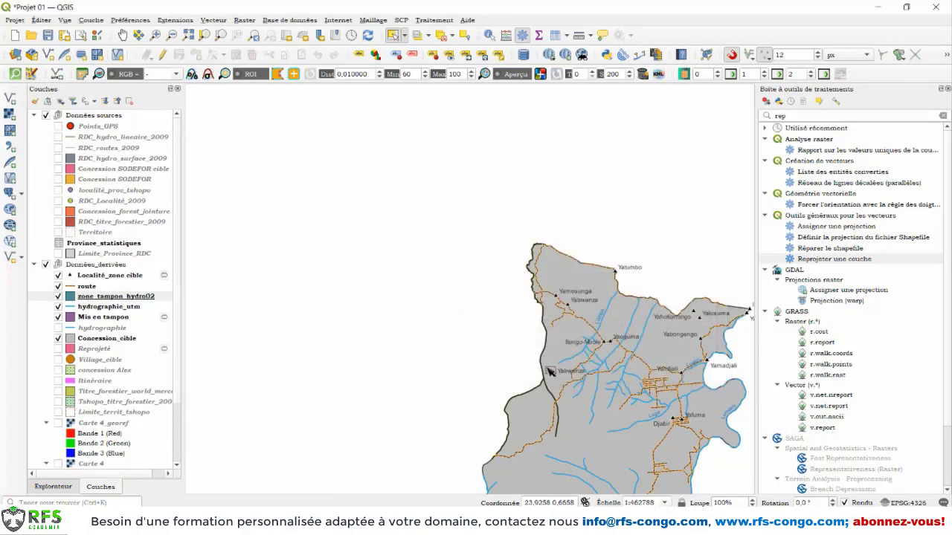
# Place the zone_tampon_hydro02 layer beneath hydrographie_utm and, with the river selection cleared, inspect it at the confluence
pyautogui.moveTo(109, 299); pyautogui.dragTo(112, 312)
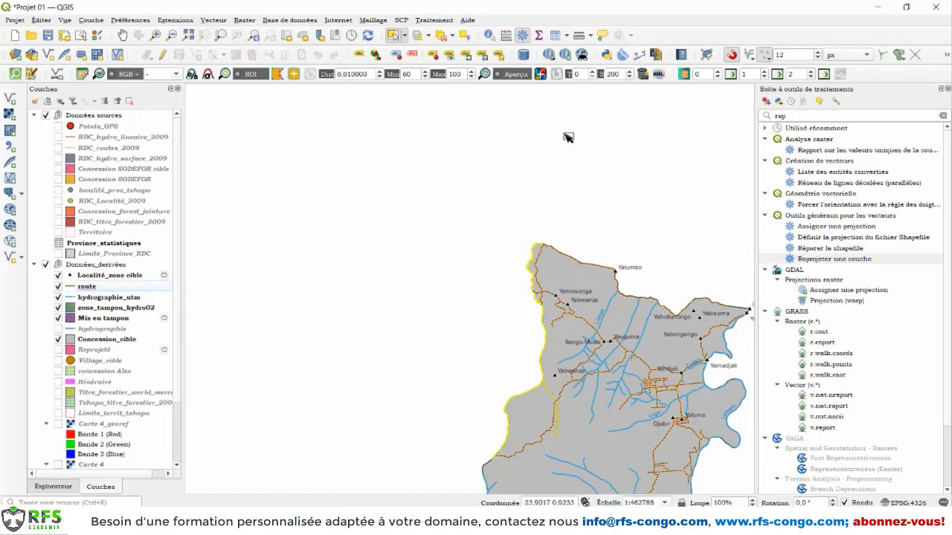
pyautogui.click(481, 155)
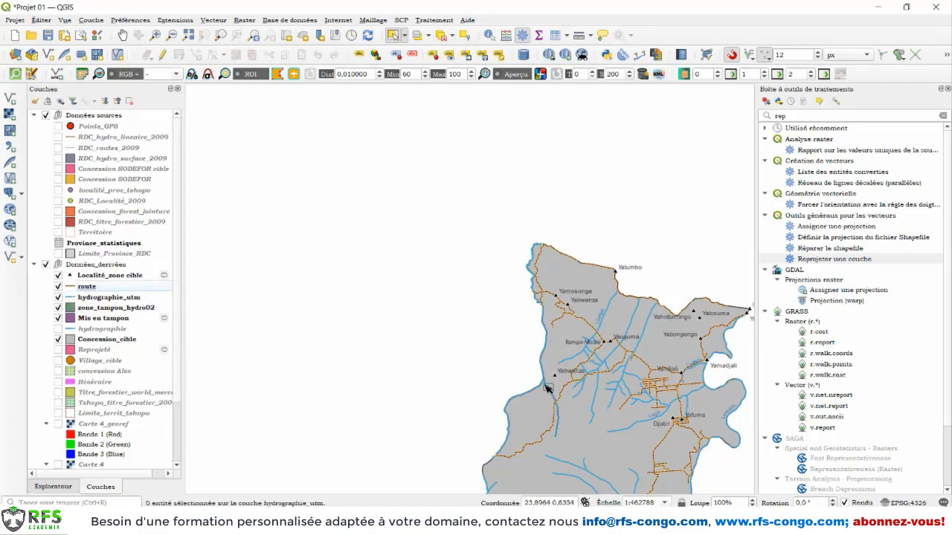
pyautogui.scroll(4, 545, 371)
pyautogui.scroll(3, 532, 282)
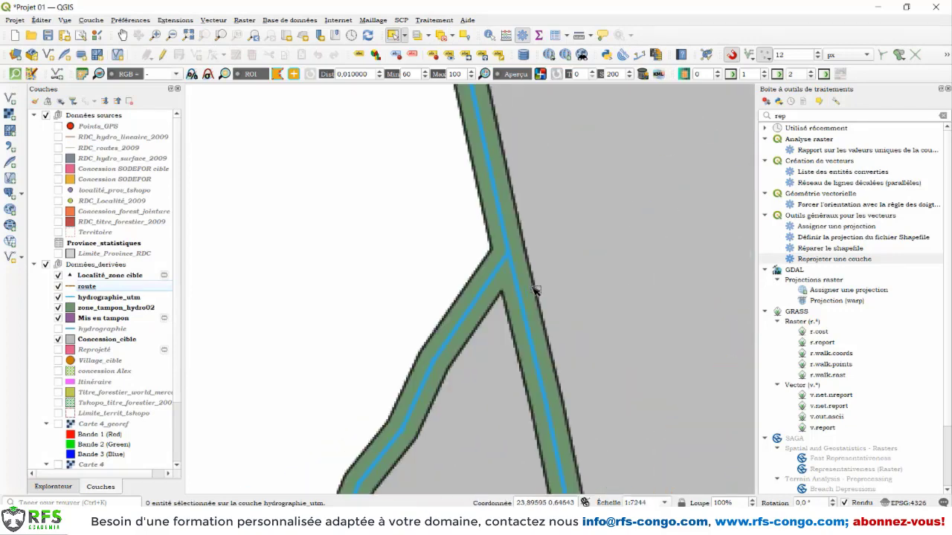
pyautogui.scroll(1, 515, 255)
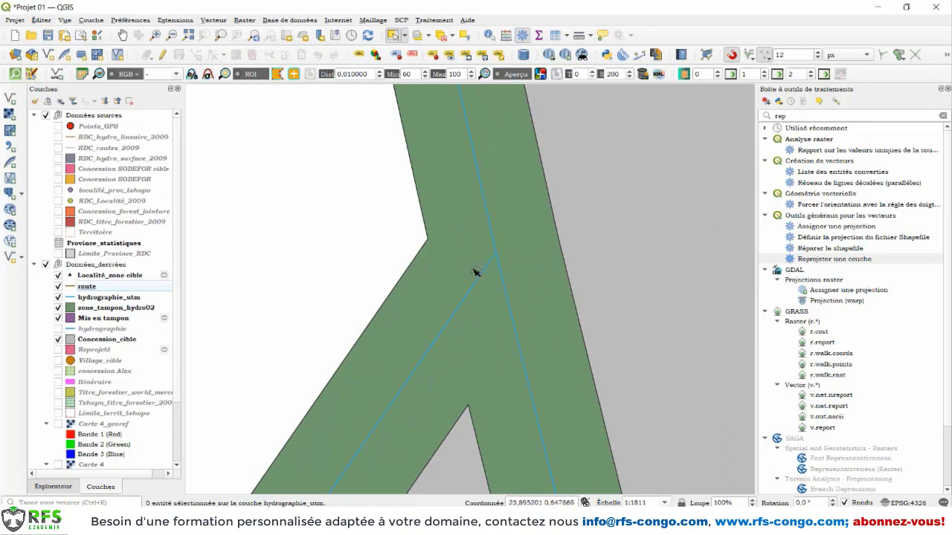
# Hide zone_tampon_hydro02 and select the Mis en tampon polygons at the confluence one by one to compare them, clearing the selection at the end
pyautogui.click(59, 308)
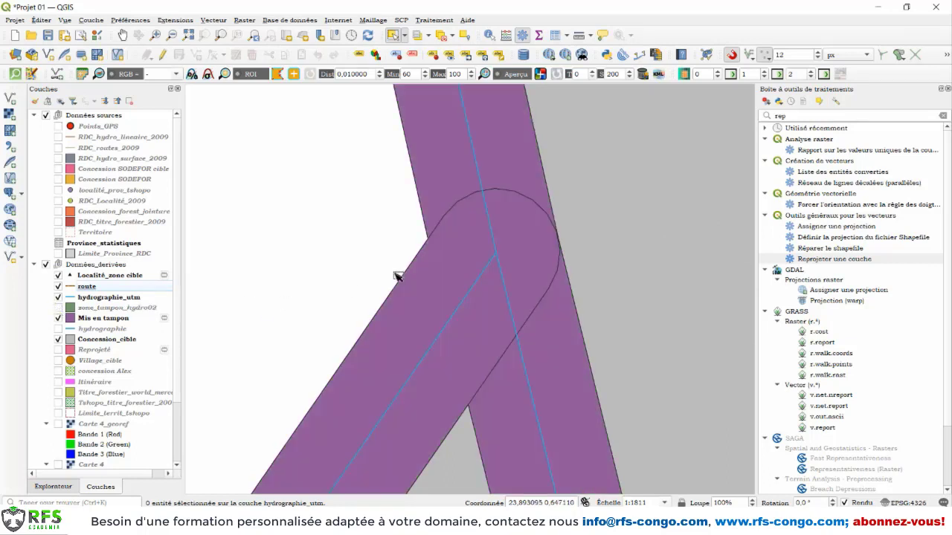
pyautogui.click(117, 319)
pyautogui.click(518, 263)
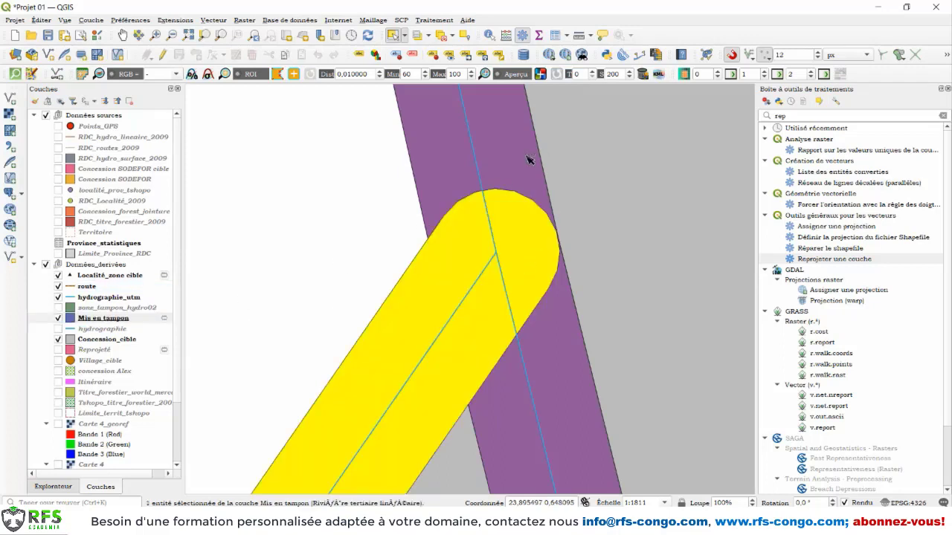
pyautogui.click(531, 162)
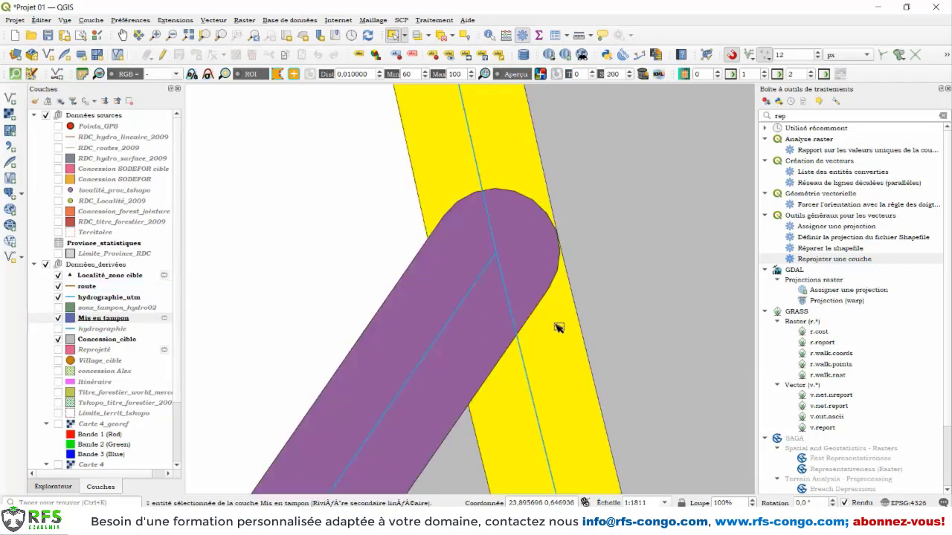
pyautogui.click(502, 195)
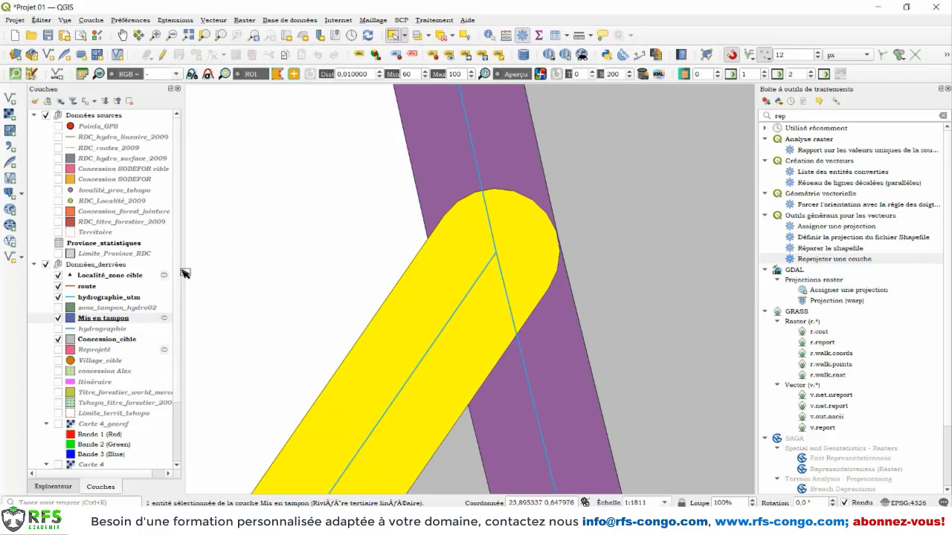
pyautogui.click(443, 35)
# Show zone_tampon_hydro02 again and select its feature at the confluence to examine how far it extends along the rivers
pyautogui.click(140, 307)
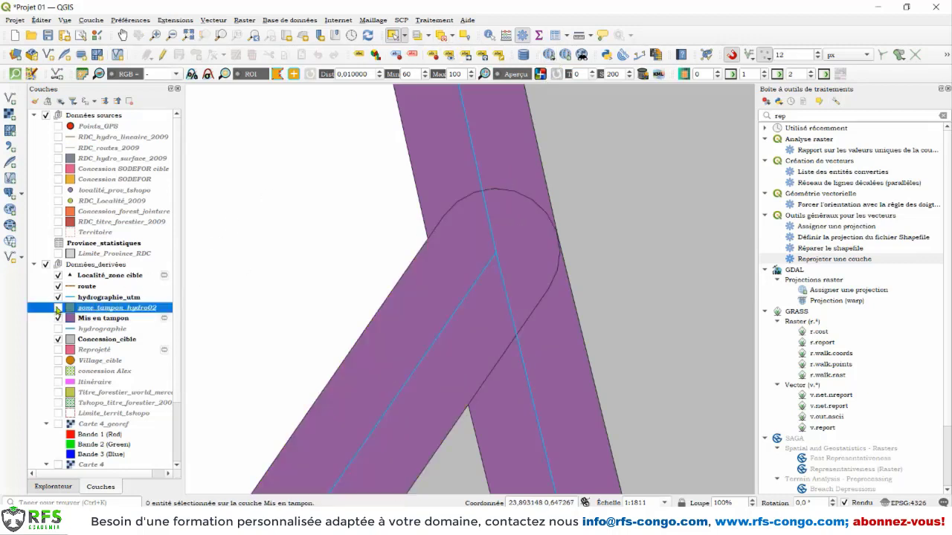
pyautogui.click(58, 307)
pyautogui.click(521, 271)
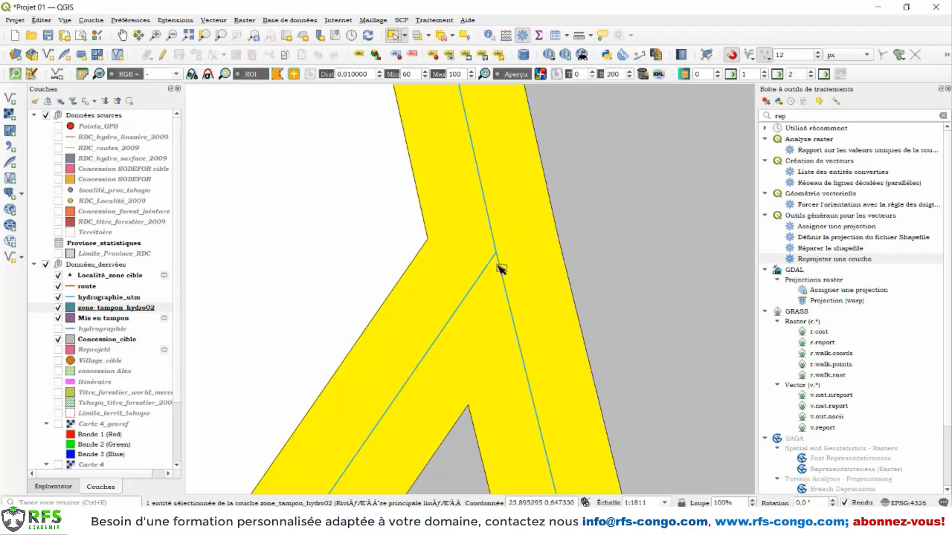
pyautogui.scroll(-7, 499, 269)
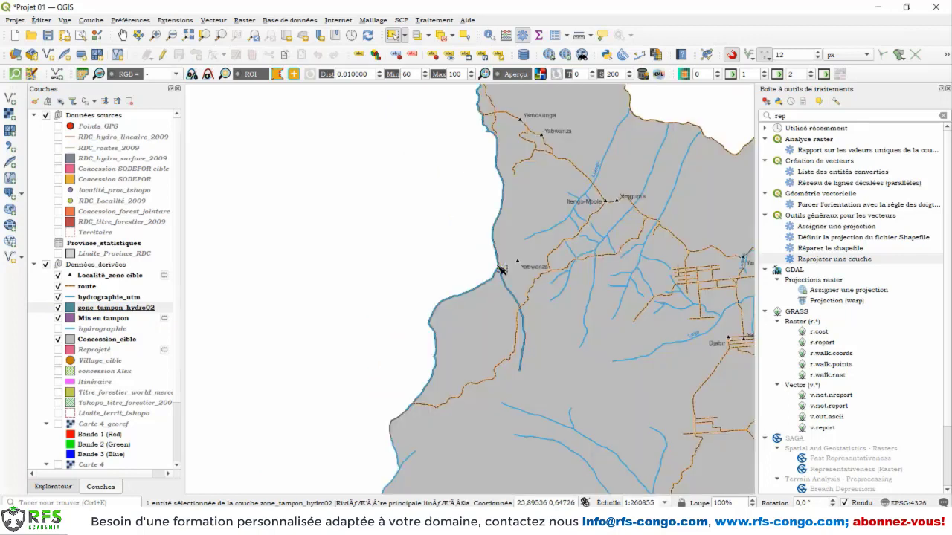
pyautogui.scroll(1, 497, 272)
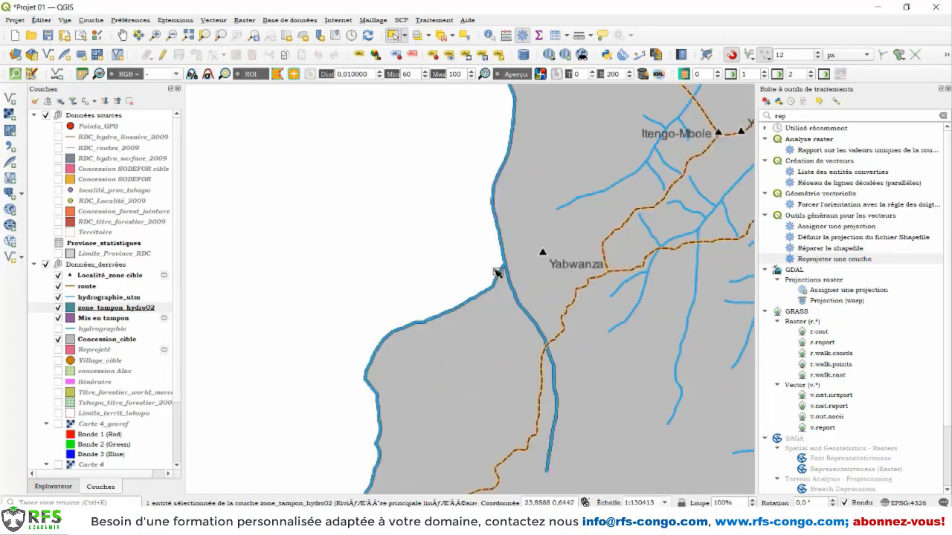
# Give the simple fill of the zone_tampon_hydro02 layer a semi-transparent red colour
pyautogui.scroll(3, 496, 272)
pyautogui.doubleClick(104, 307)
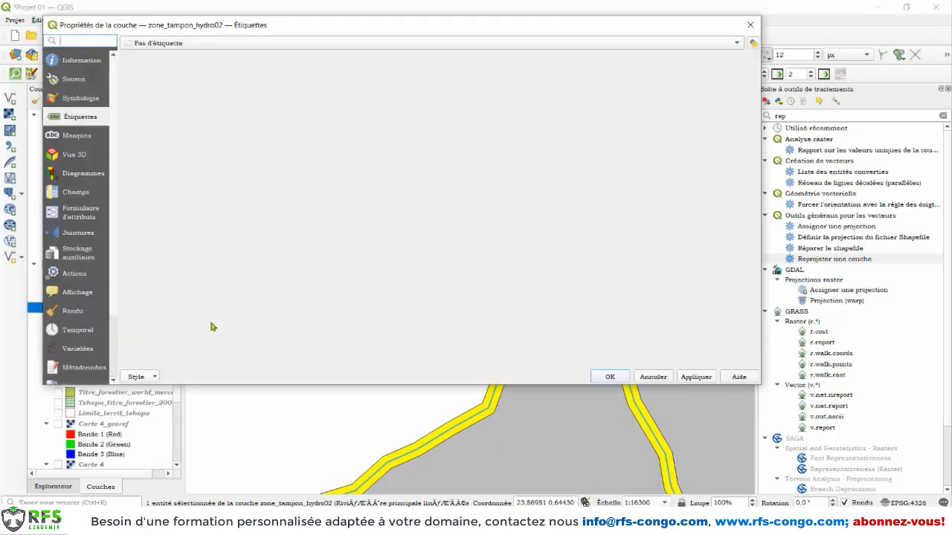
pyautogui.click(72, 99)
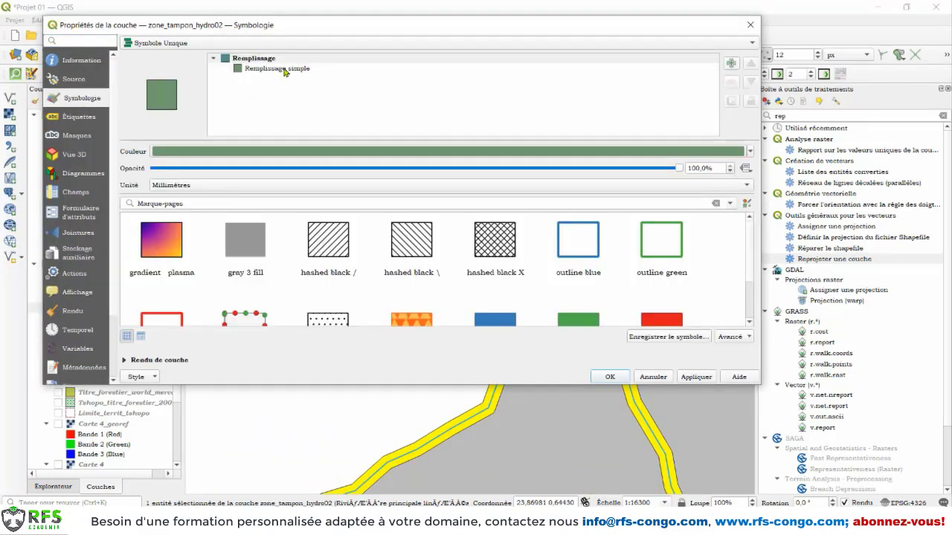
pyautogui.click(295, 72)
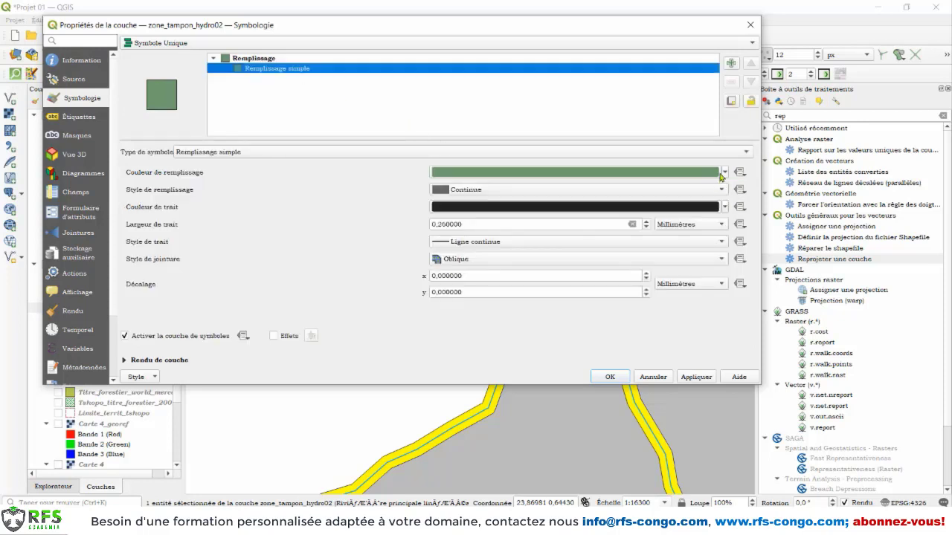
pyautogui.click(724, 173)
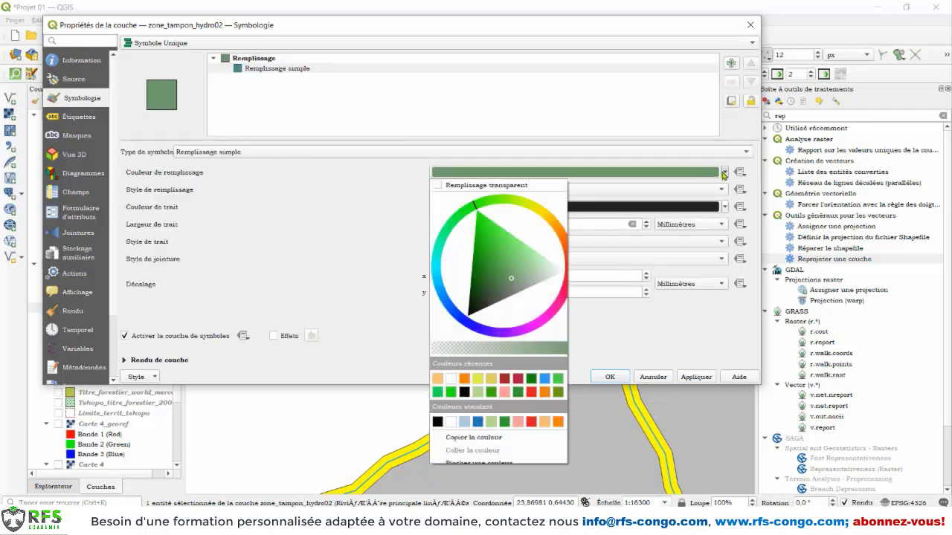
pyautogui.click(493, 351)
pyautogui.click(504, 351)
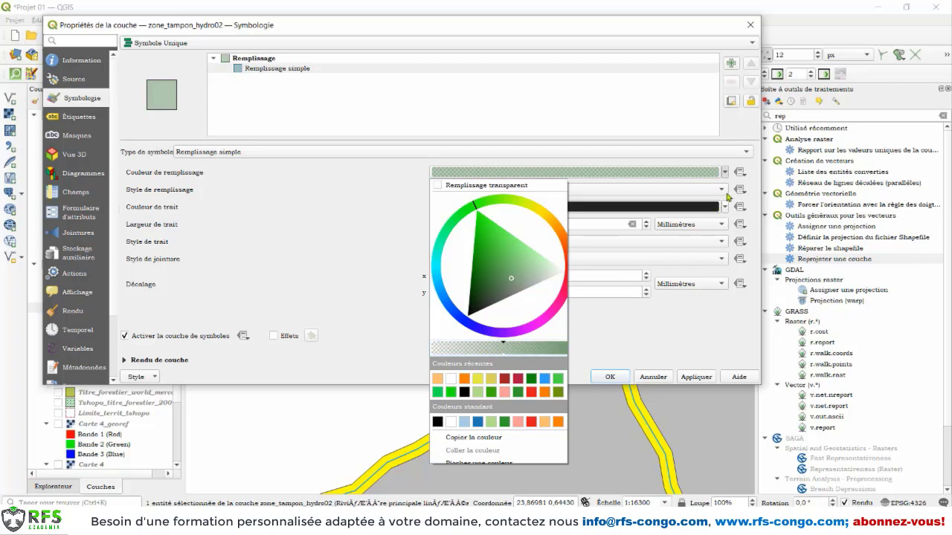
pyautogui.click(441, 290)
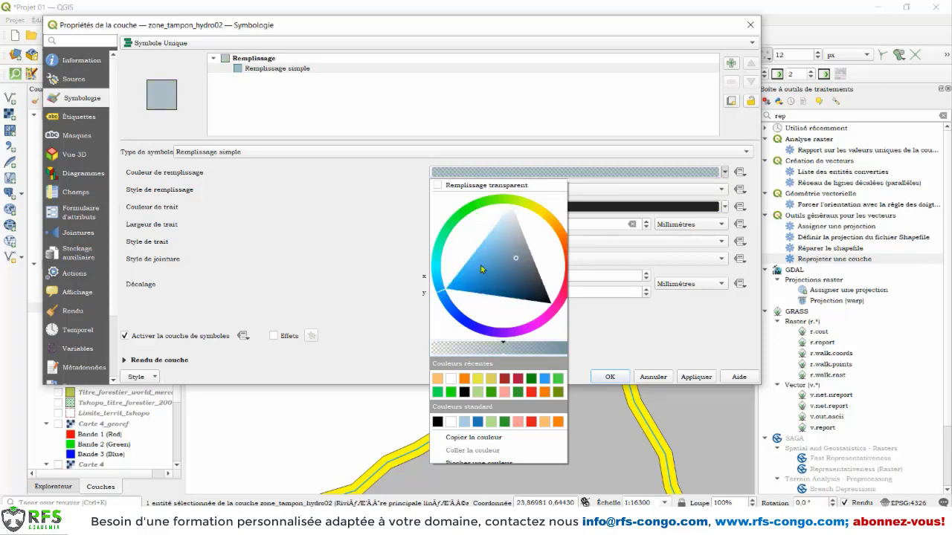
pyautogui.moveTo(483, 269); pyautogui.dragTo(473, 277)
pyautogui.moveTo(567, 290)
pyautogui.mouseDown()
pyautogui.moveTo(581, 256)
pyautogui.moveTo(572, 265)
pyautogui.moveTo(585, 268)
pyautogui.mouseUp()
pyautogui.click(524, 257)
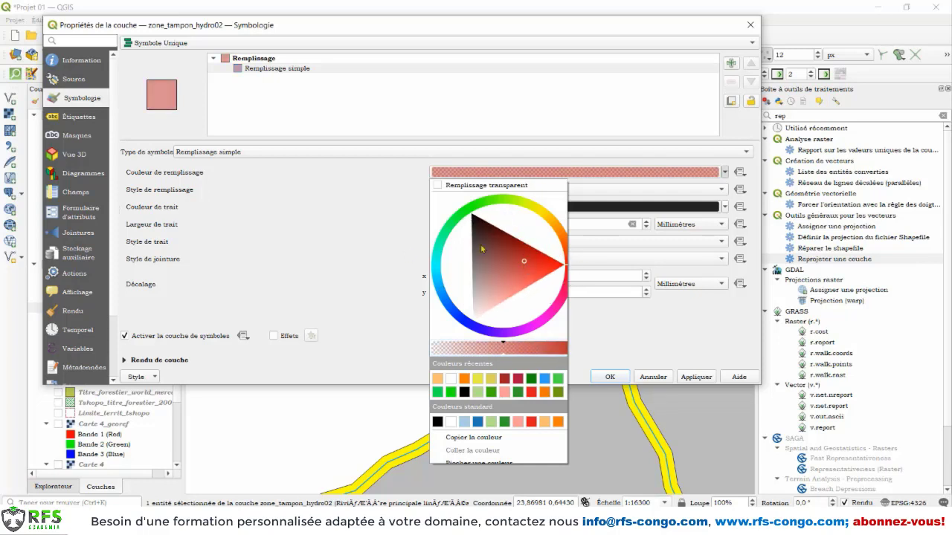
pyautogui.click(371, 230)
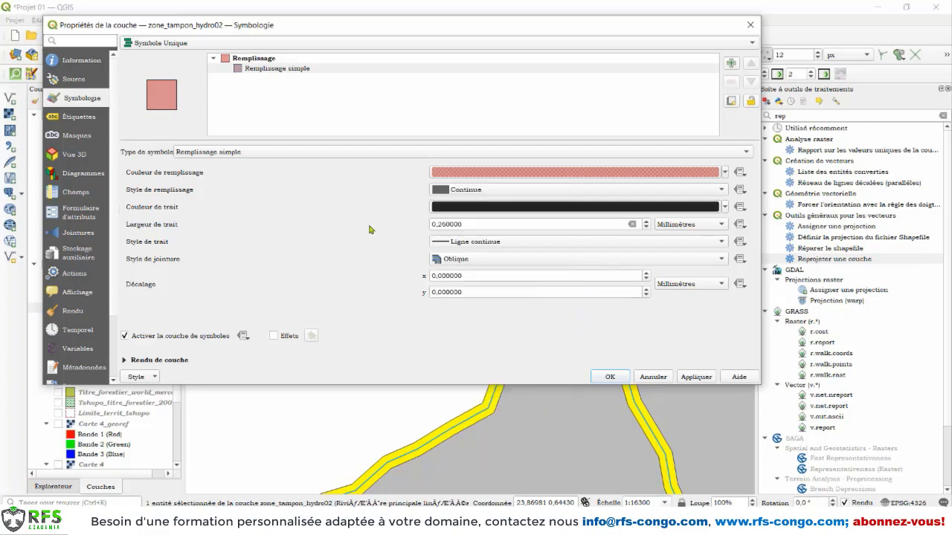
# Set the zone_tampon_hydro02 stroke colour to solid red, apply the symbology and clear the feature selection
pyautogui.click(724, 207)
pyautogui.moveTo(522, 297); pyautogui.dragTo(537, 289)
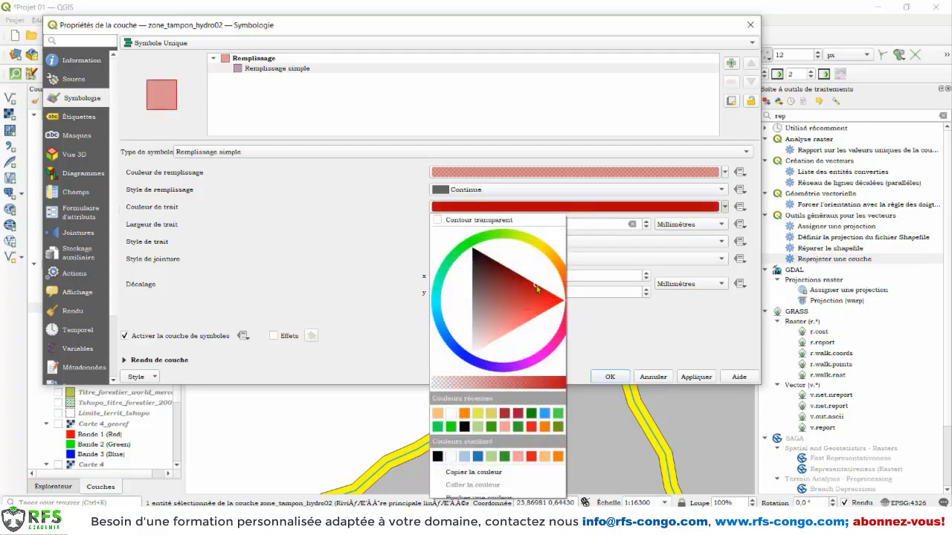
pyautogui.click(361, 253)
pyautogui.click(696, 377)
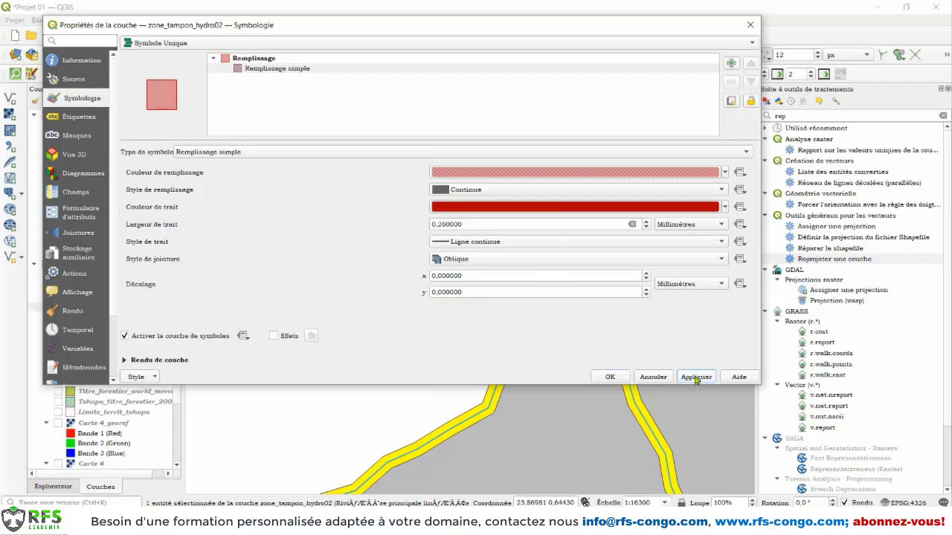
pyautogui.click(622, 380)
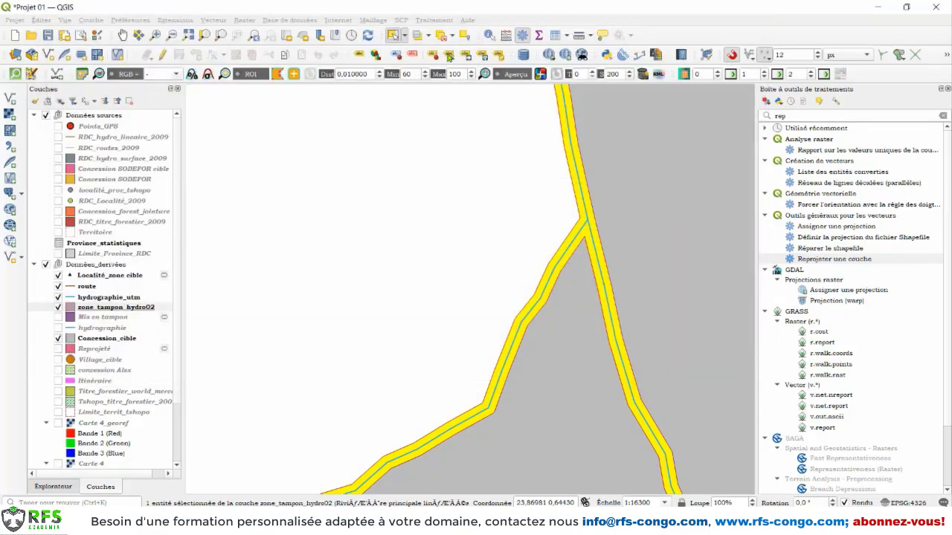
pyautogui.click(441, 36)
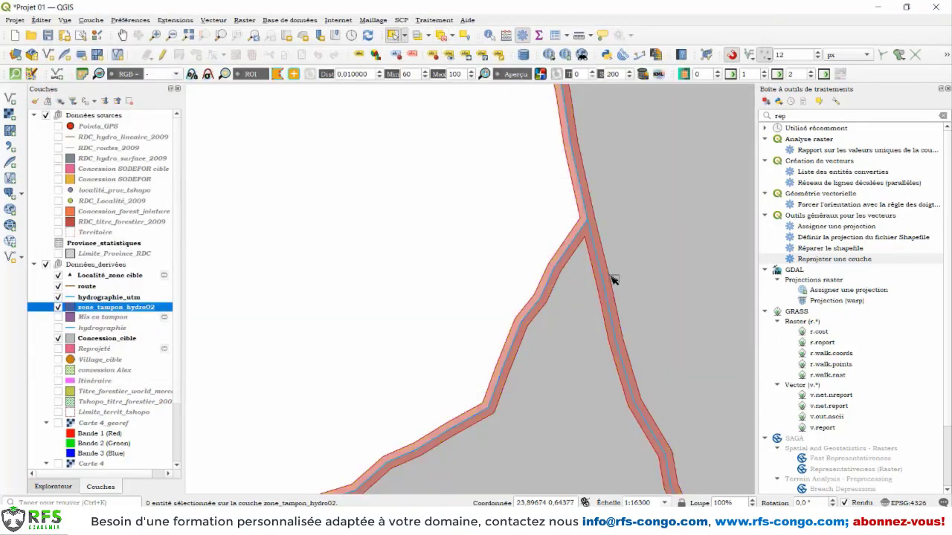
# Measure in metres from the outer edge of the zone_tampon_hydro02 buffer near the confluence, and close the measurement
pyautogui.scroll(1, 614, 274)
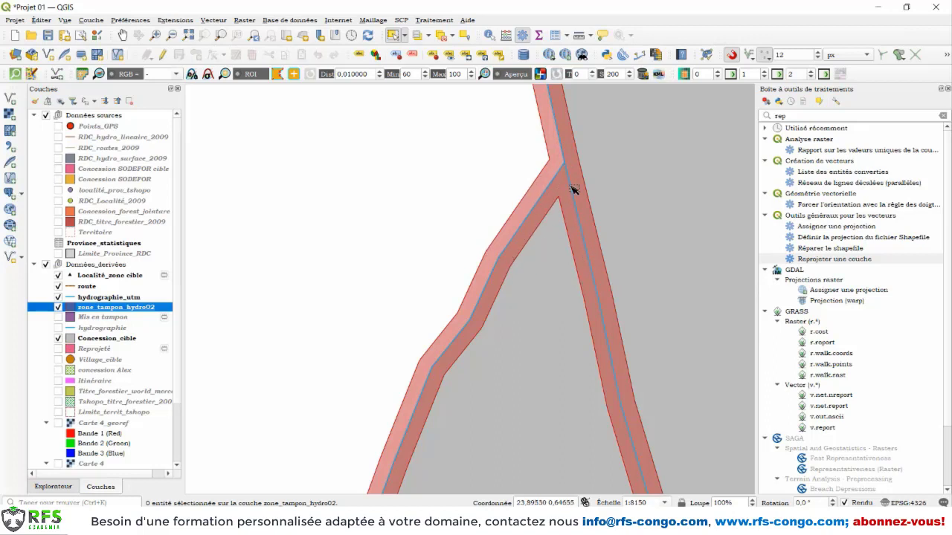
pyautogui.scroll(1, 547, 197)
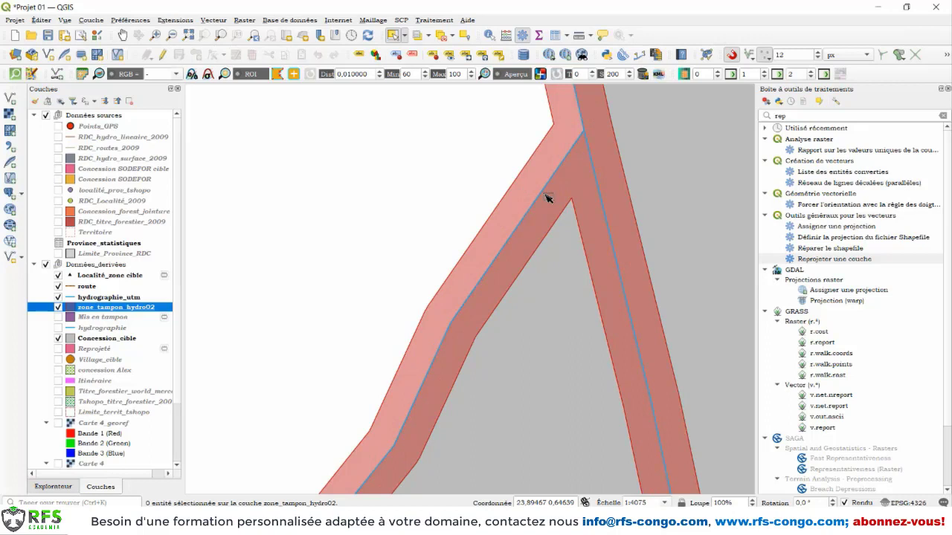
pyautogui.scroll(1, 546, 197)
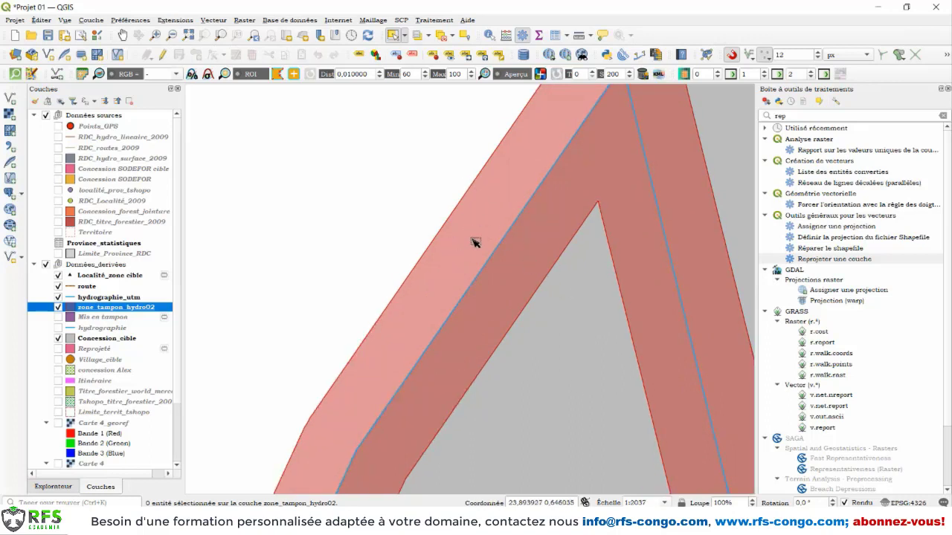
pyautogui.click(578, 37)
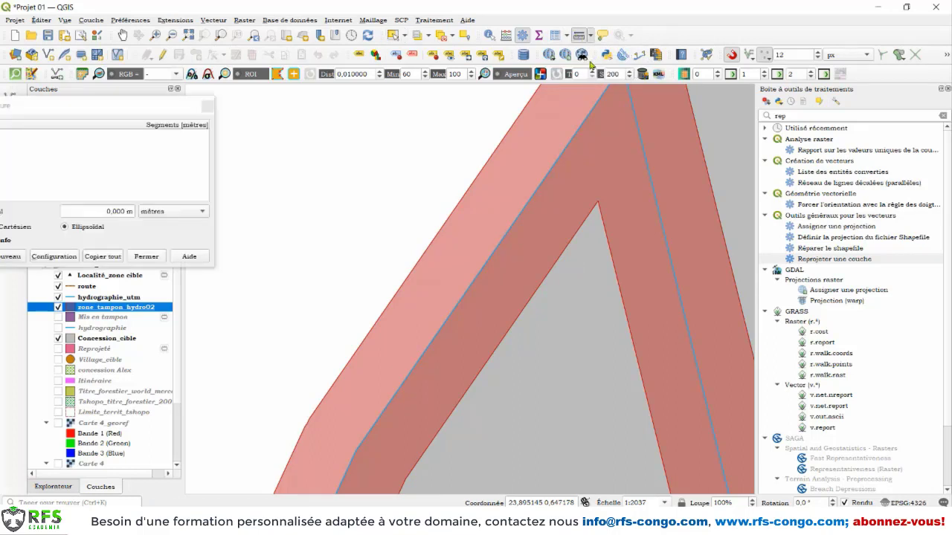
pyautogui.moveTo(89, 108); pyautogui.dragTo(252, 107)
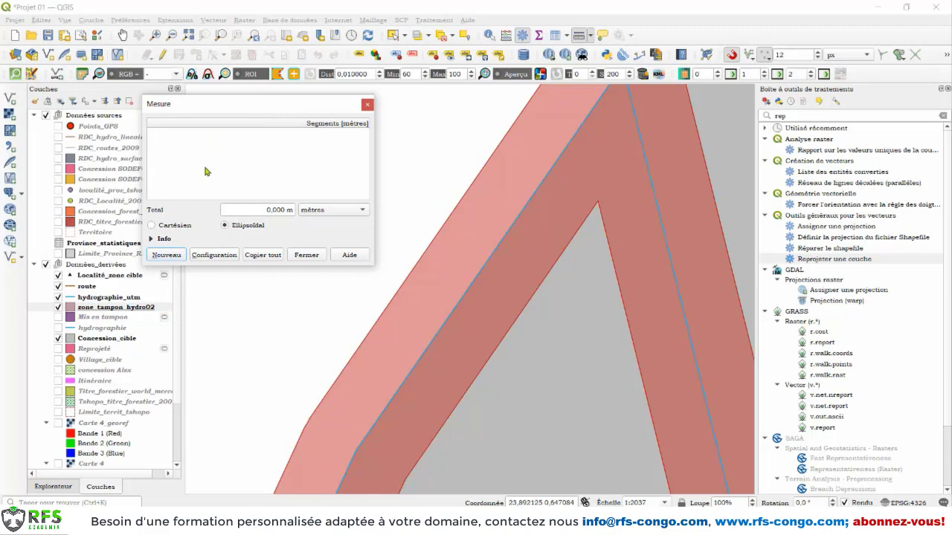
pyautogui.click(366, 104)
pyautogui.click(589, 37)
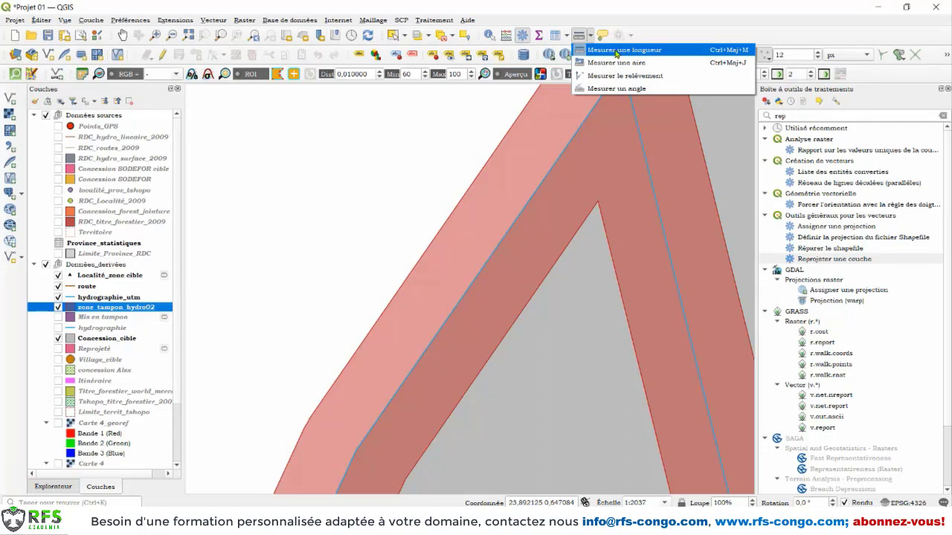
pyautogui.click(616, 50)
pyautogui.moveTo(319, 104); pyautogui.dragTo(262, 101)
pyautogui.click(318, 207)
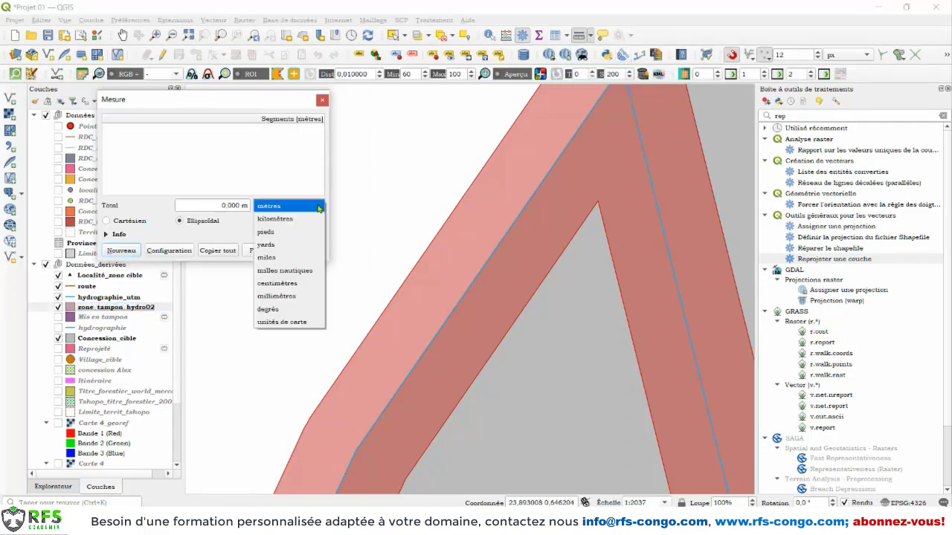
pyautogui.click(311, 207)
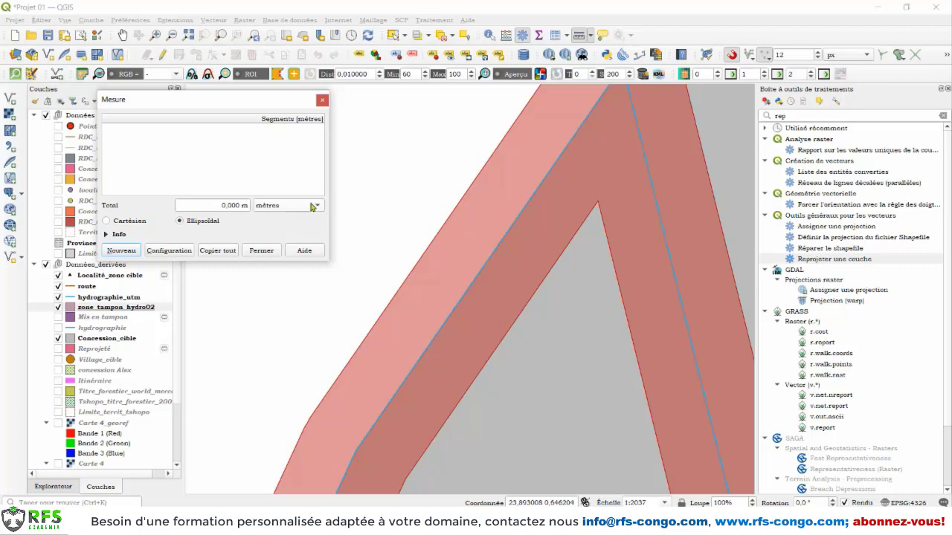
pyautogui.click(443, 222)
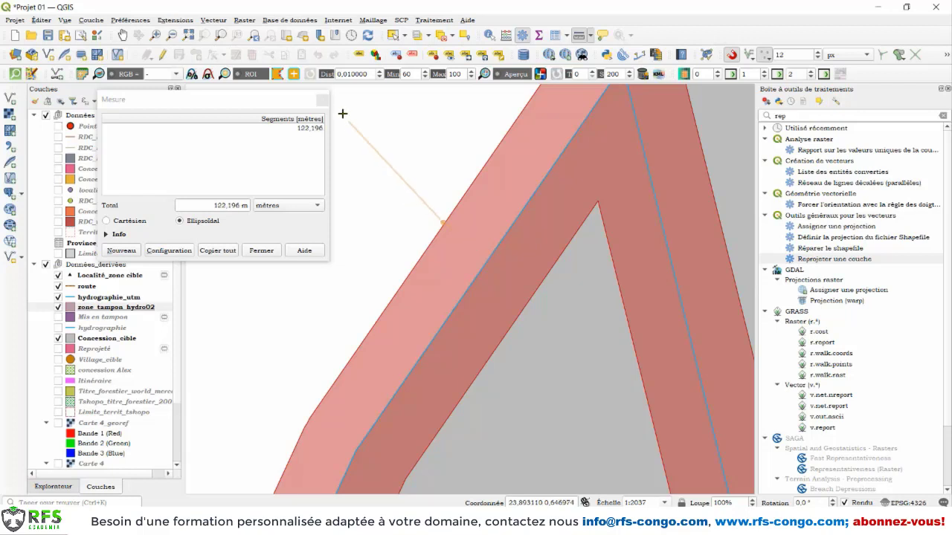
pyautogui.click(322, 99)
# Make Localité_zone cible the active layer, with the map framed on the Yabwanza locality and the nearby river confluence
pyautogui.scroll(-2, 499, 247)
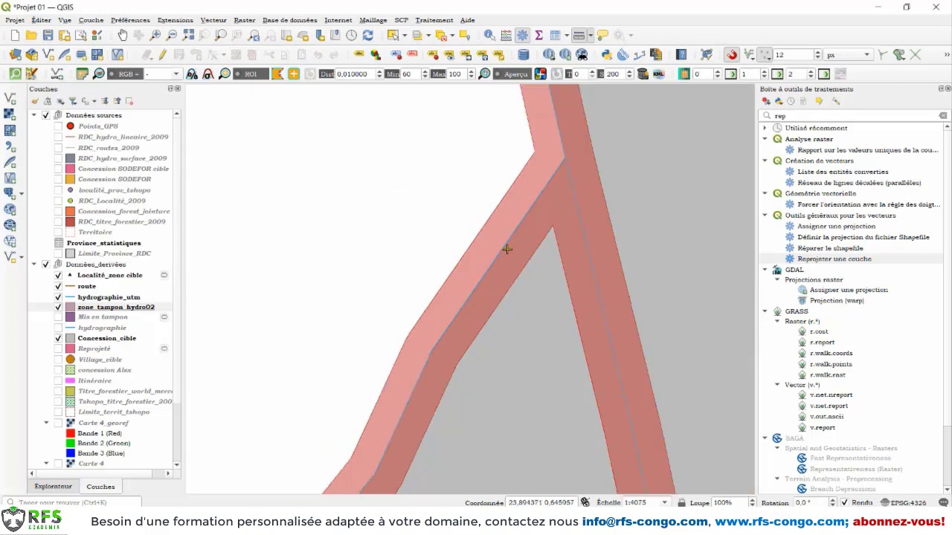
pyautogui.scroll(-5, 503, 241)
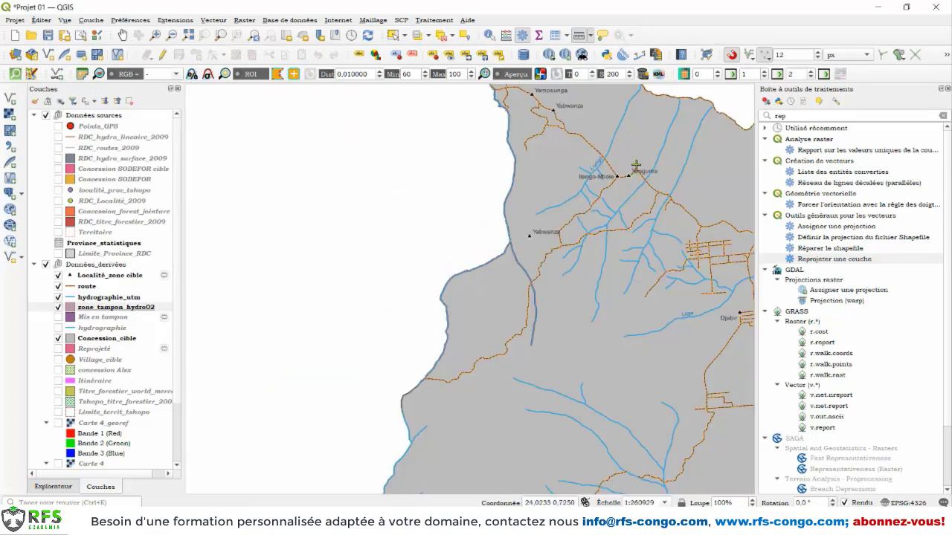
pyautogui.scroll(1, 632, 165)
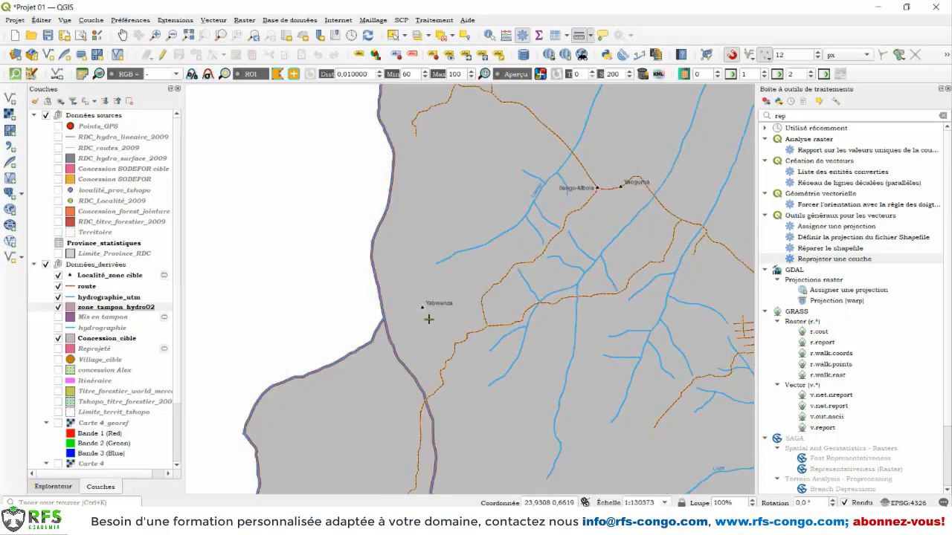
pyautogui.scroll(1, 423, 310)
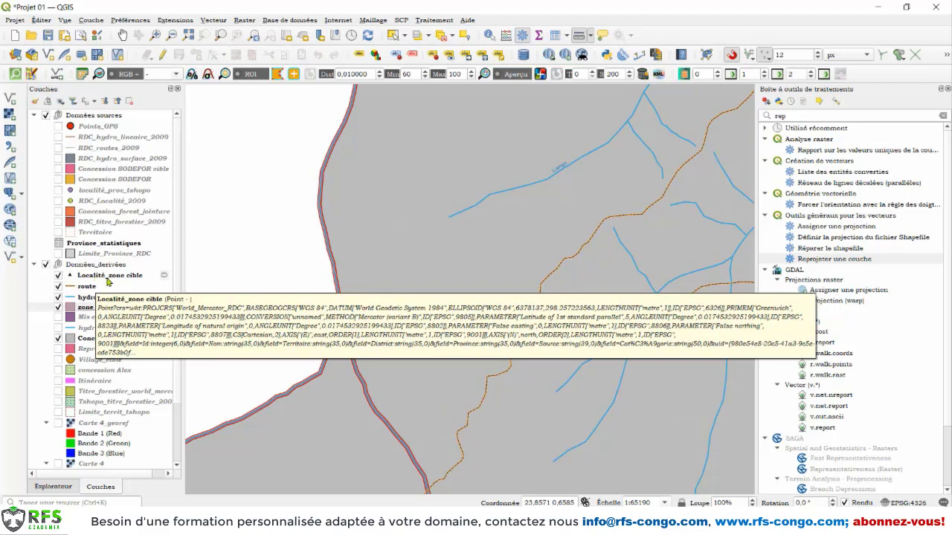
pyautogui.click(99, 280)
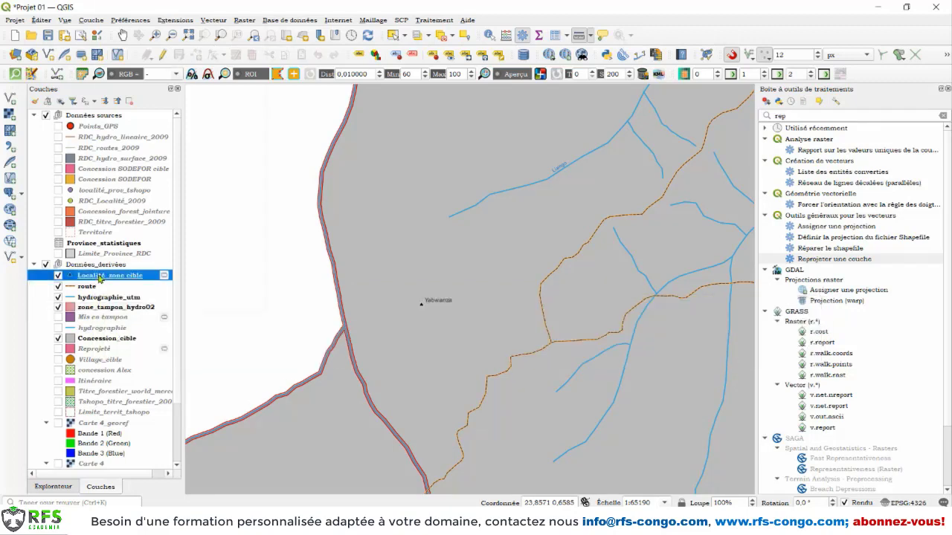
pyautogui.rightClick(100, 279)
pyautogui.click(125, 305)
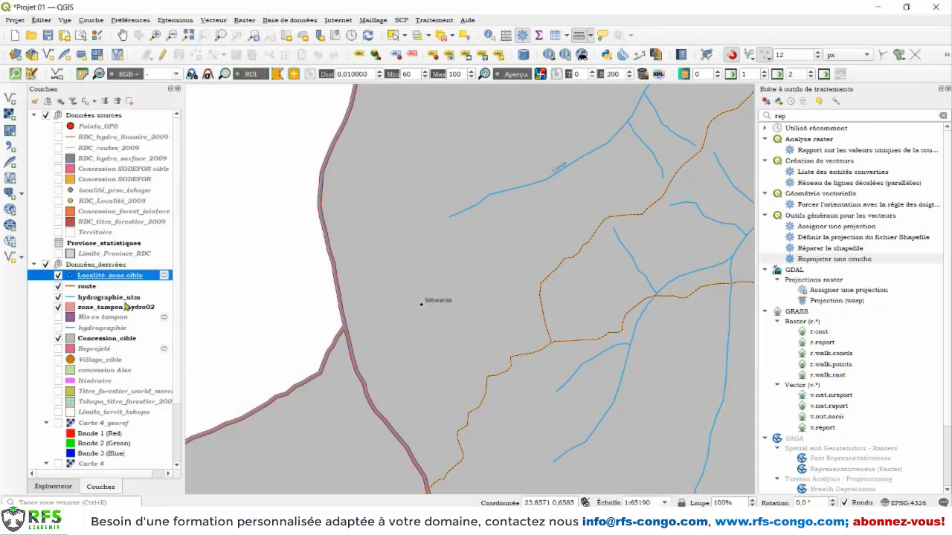